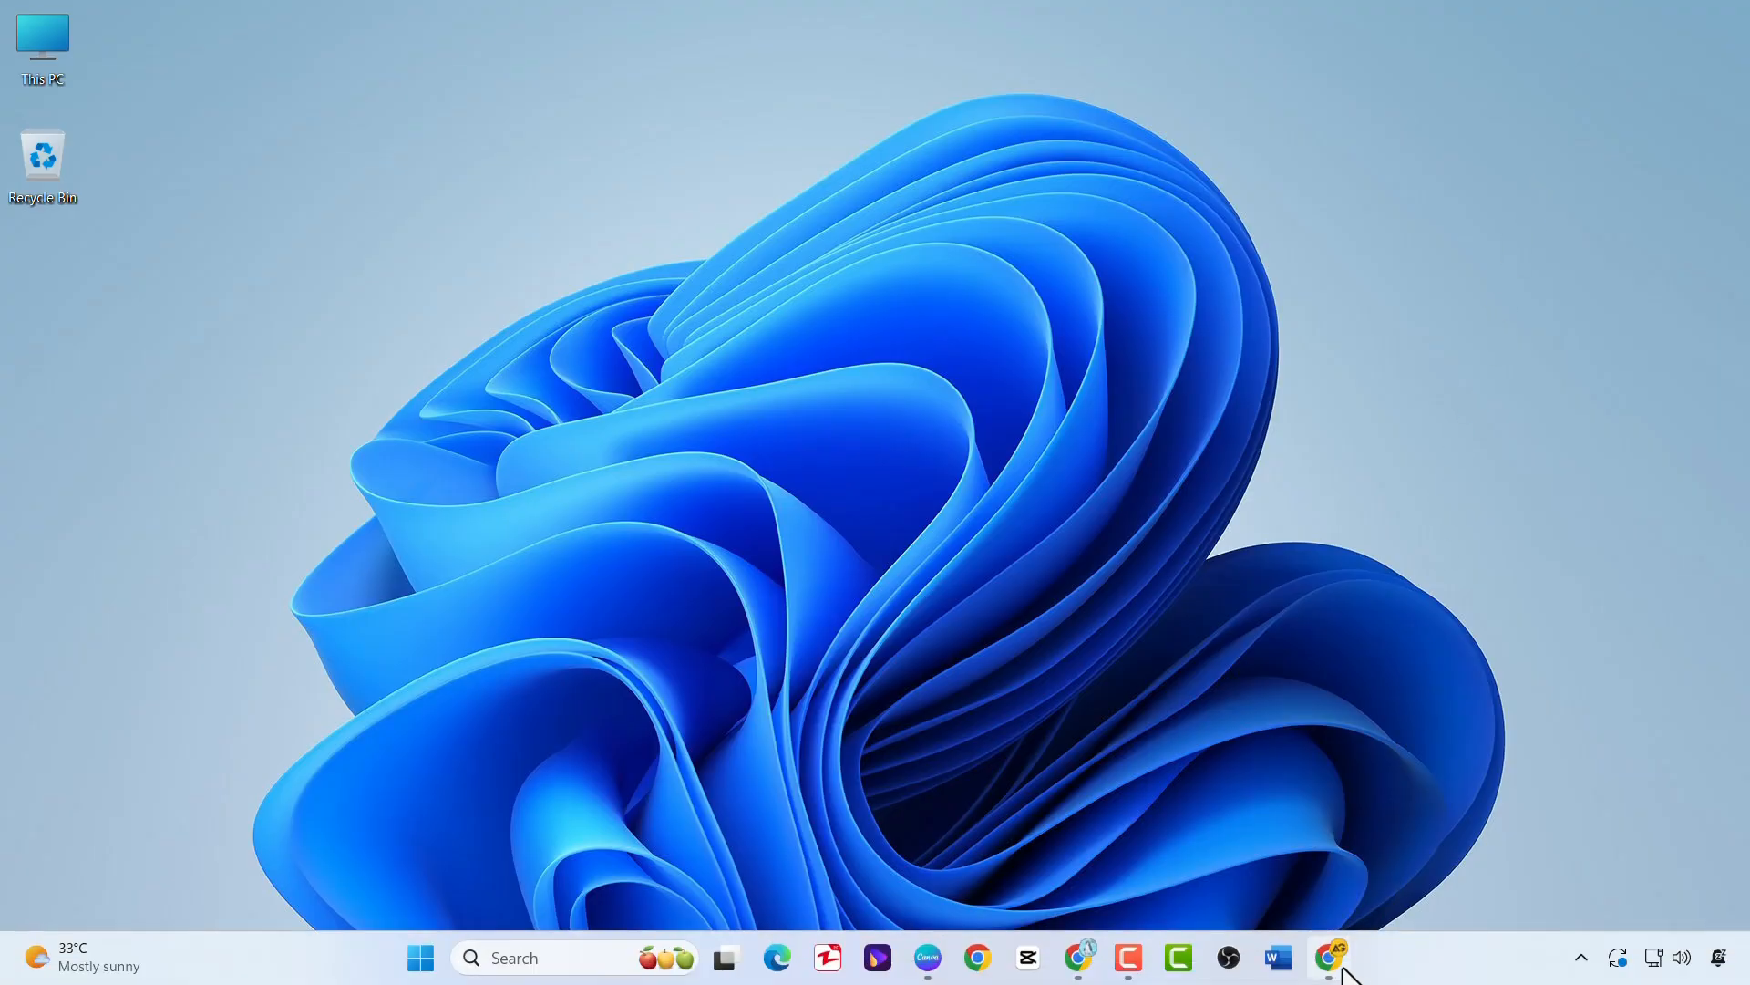
# Step: Open Google Docs in Chrome from the Google apps list and create a blank document
pyautogui.click(1339, 964)
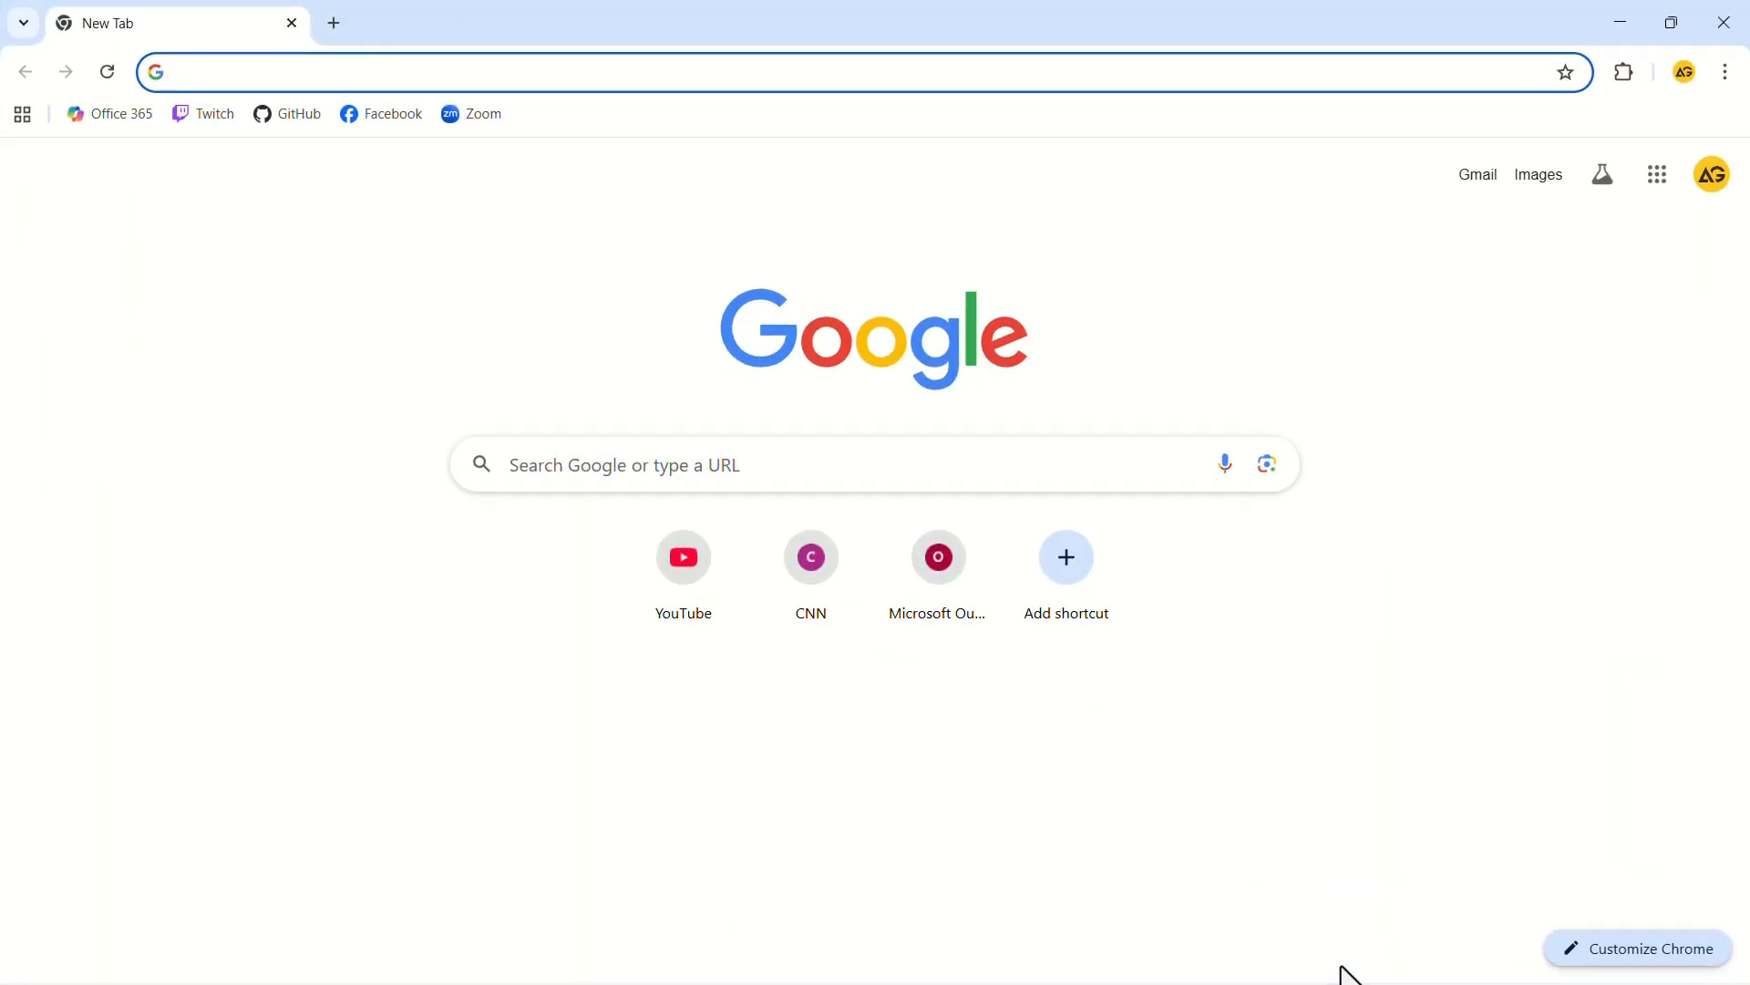
pyautogui.click(1644, 197)
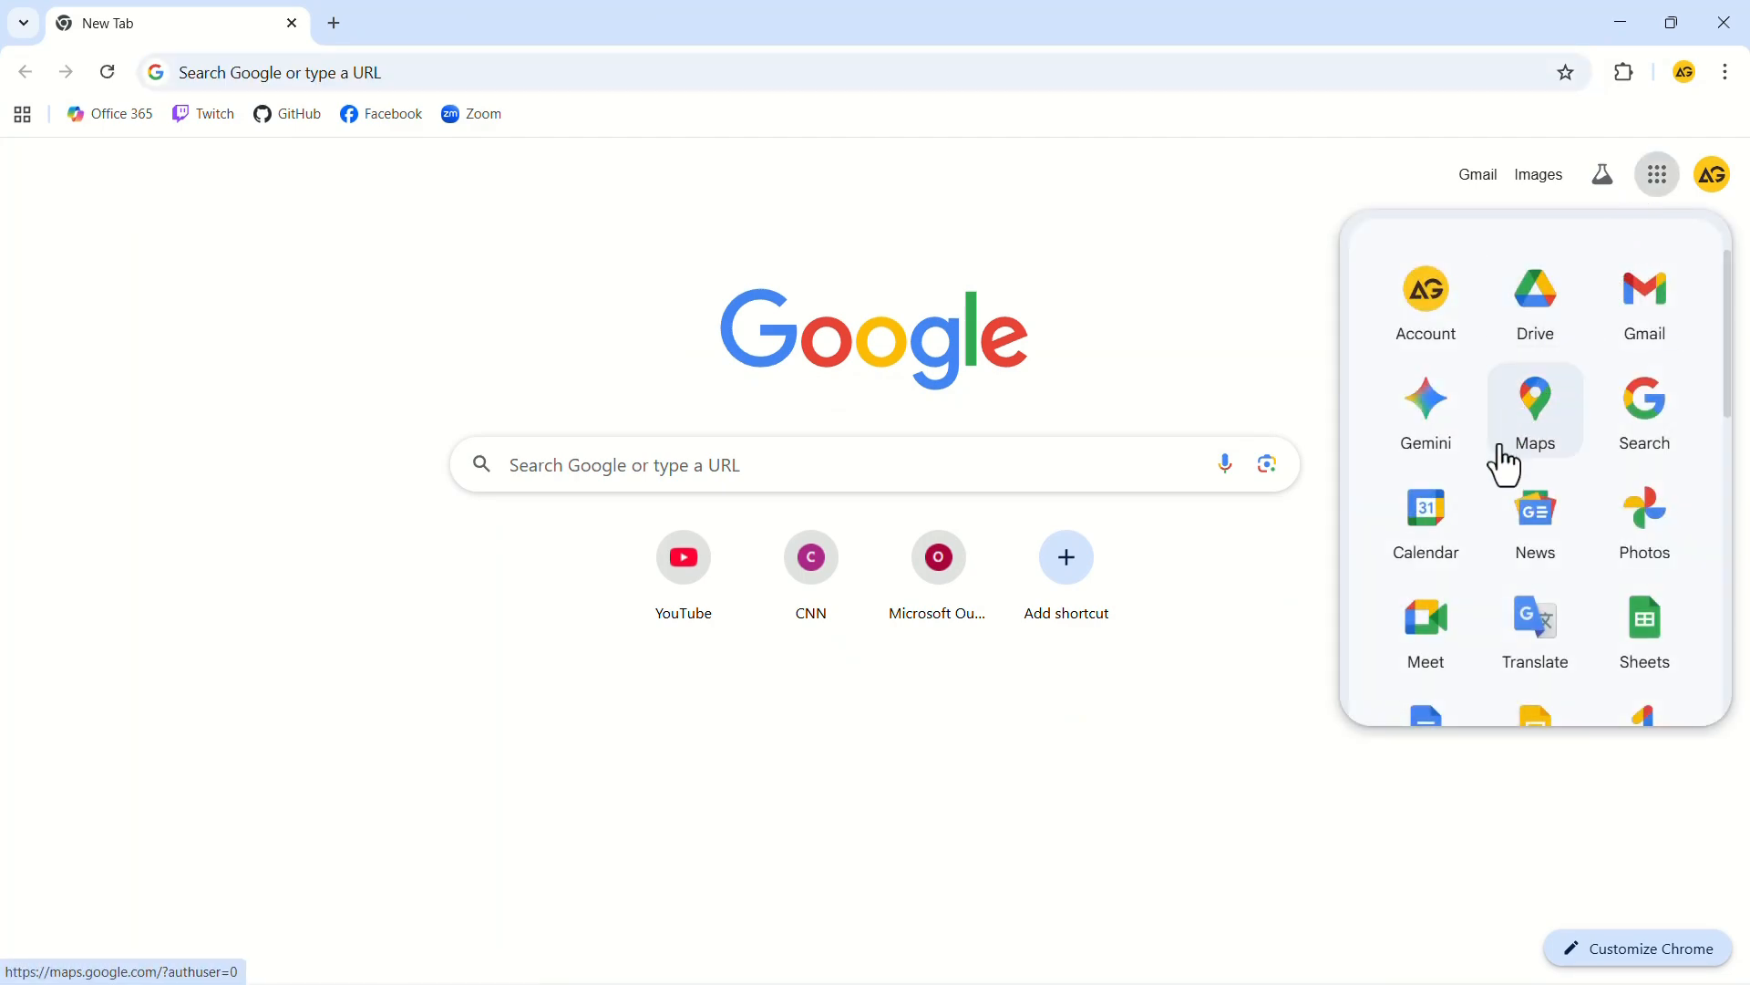
pyautogui.scroll(-2, 1452, 583)
pyautogui.click(1438, 605)
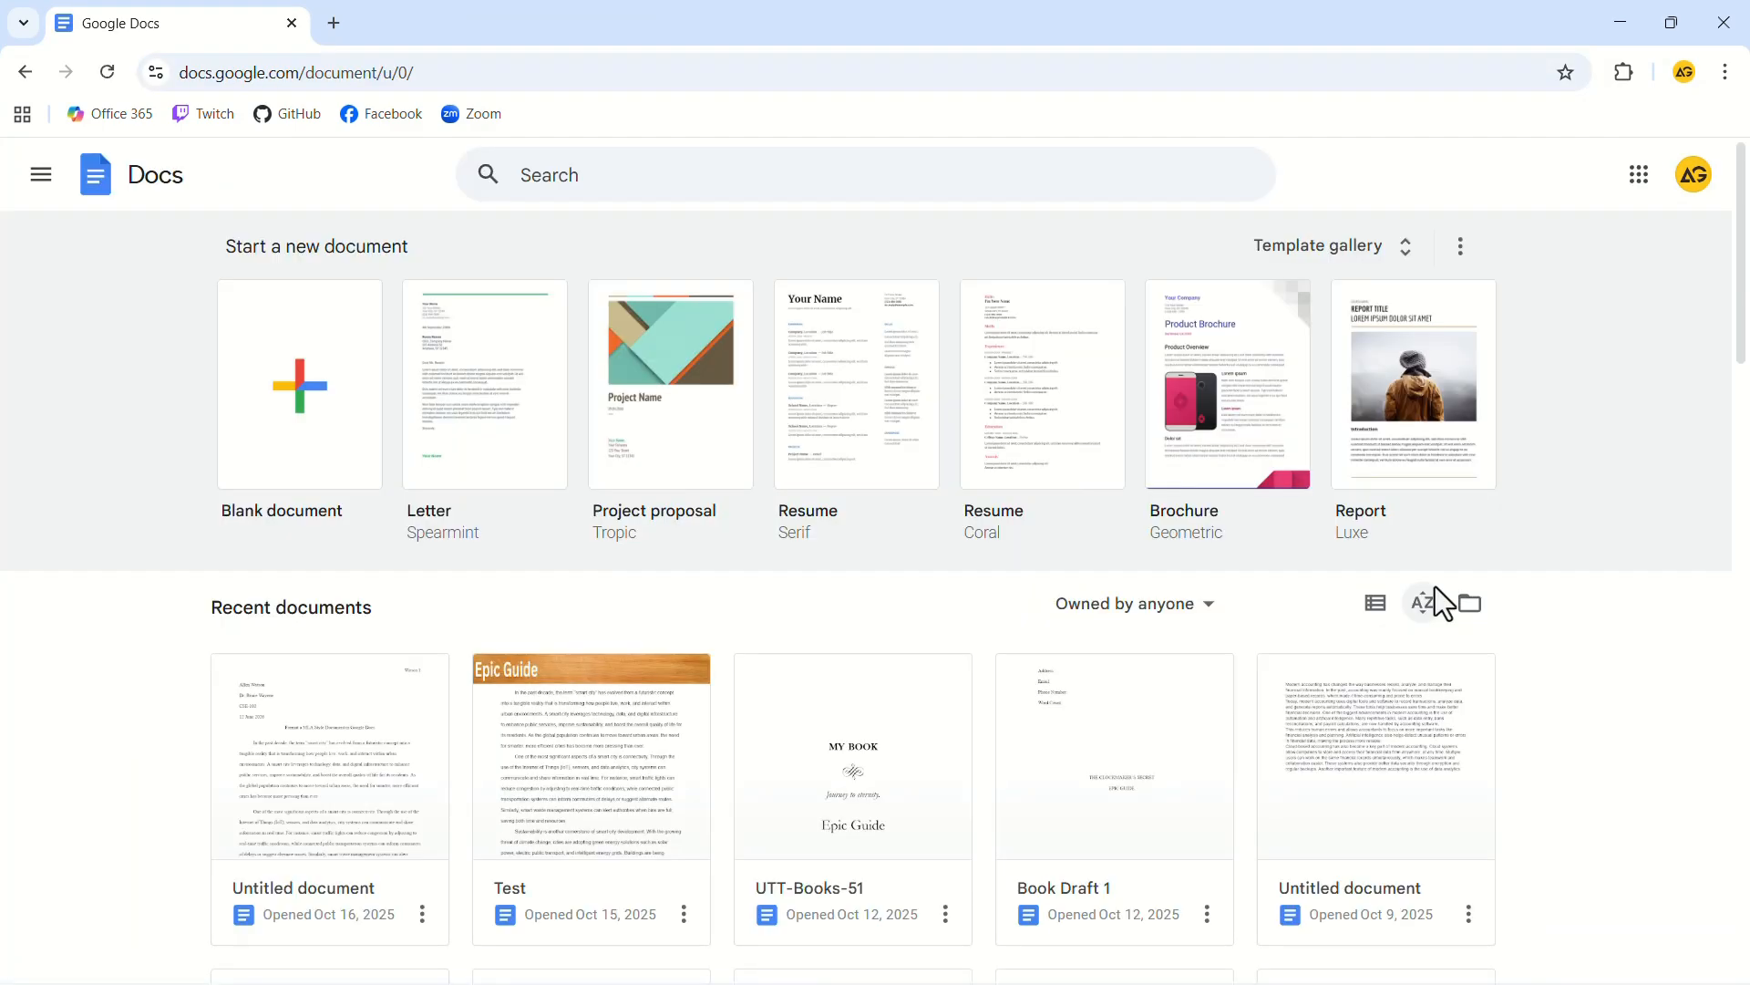
pyautogui.click(265, 451)
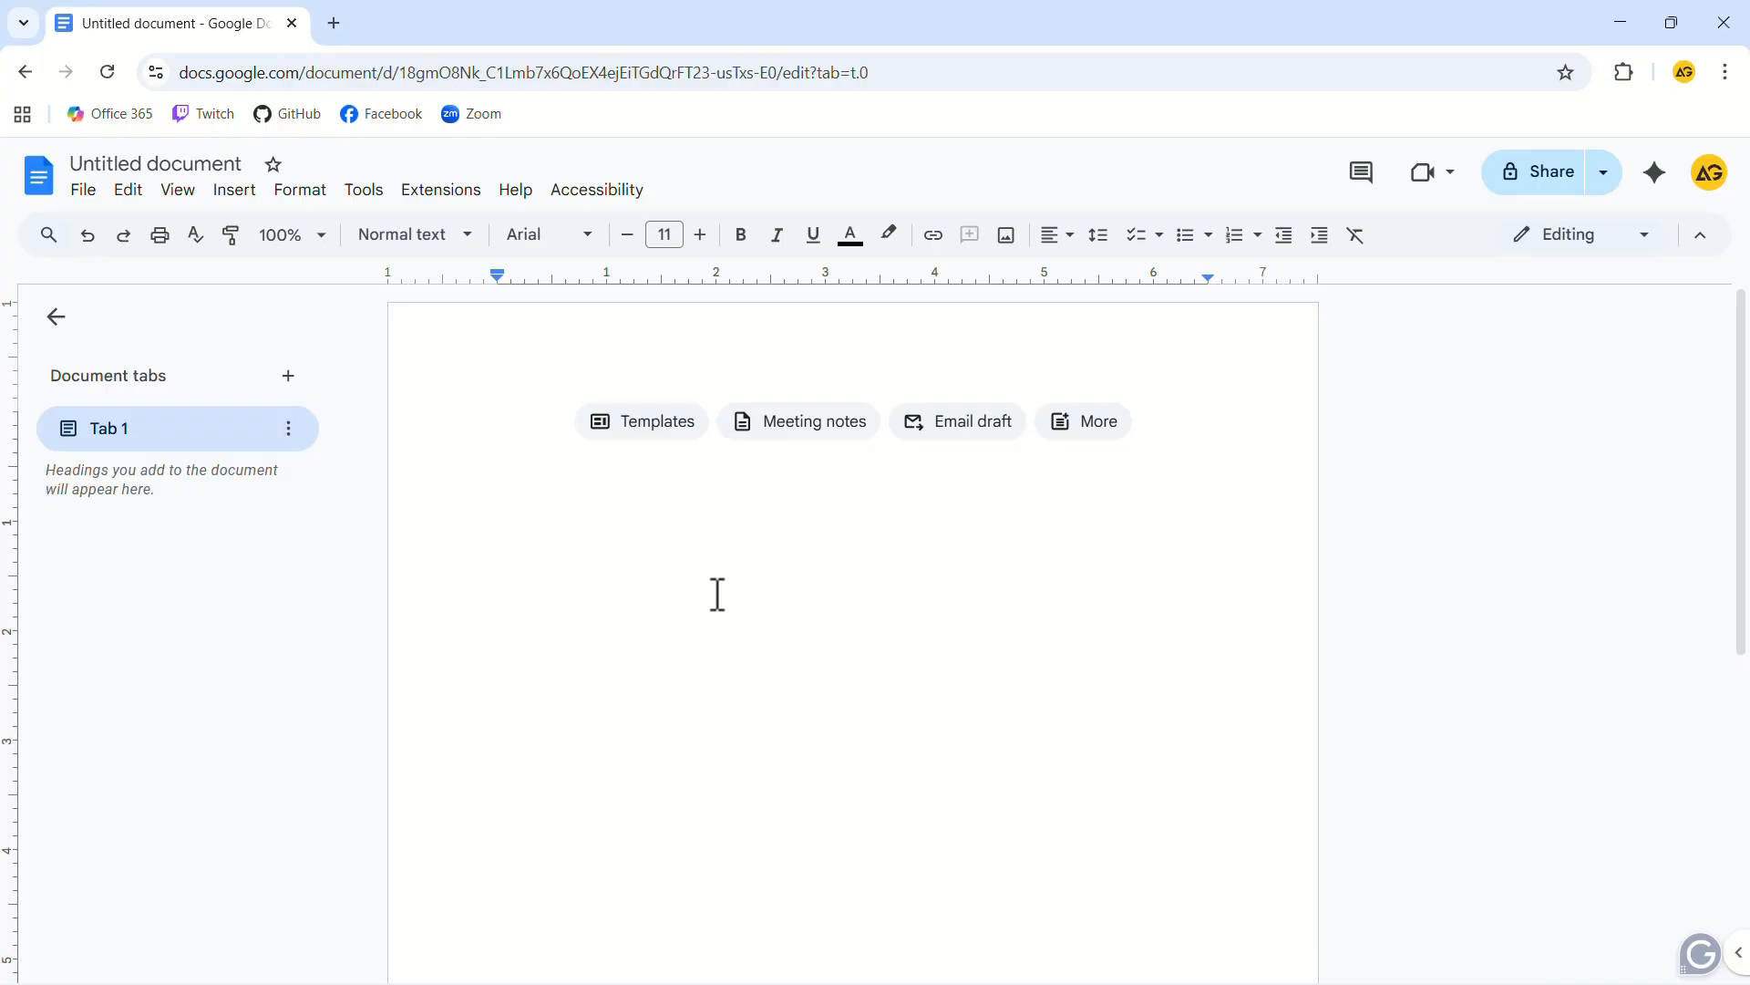
# Step: Open the page header for editing and insert a table with two columns and one row
pyautogui.doubleClick(694, 323)
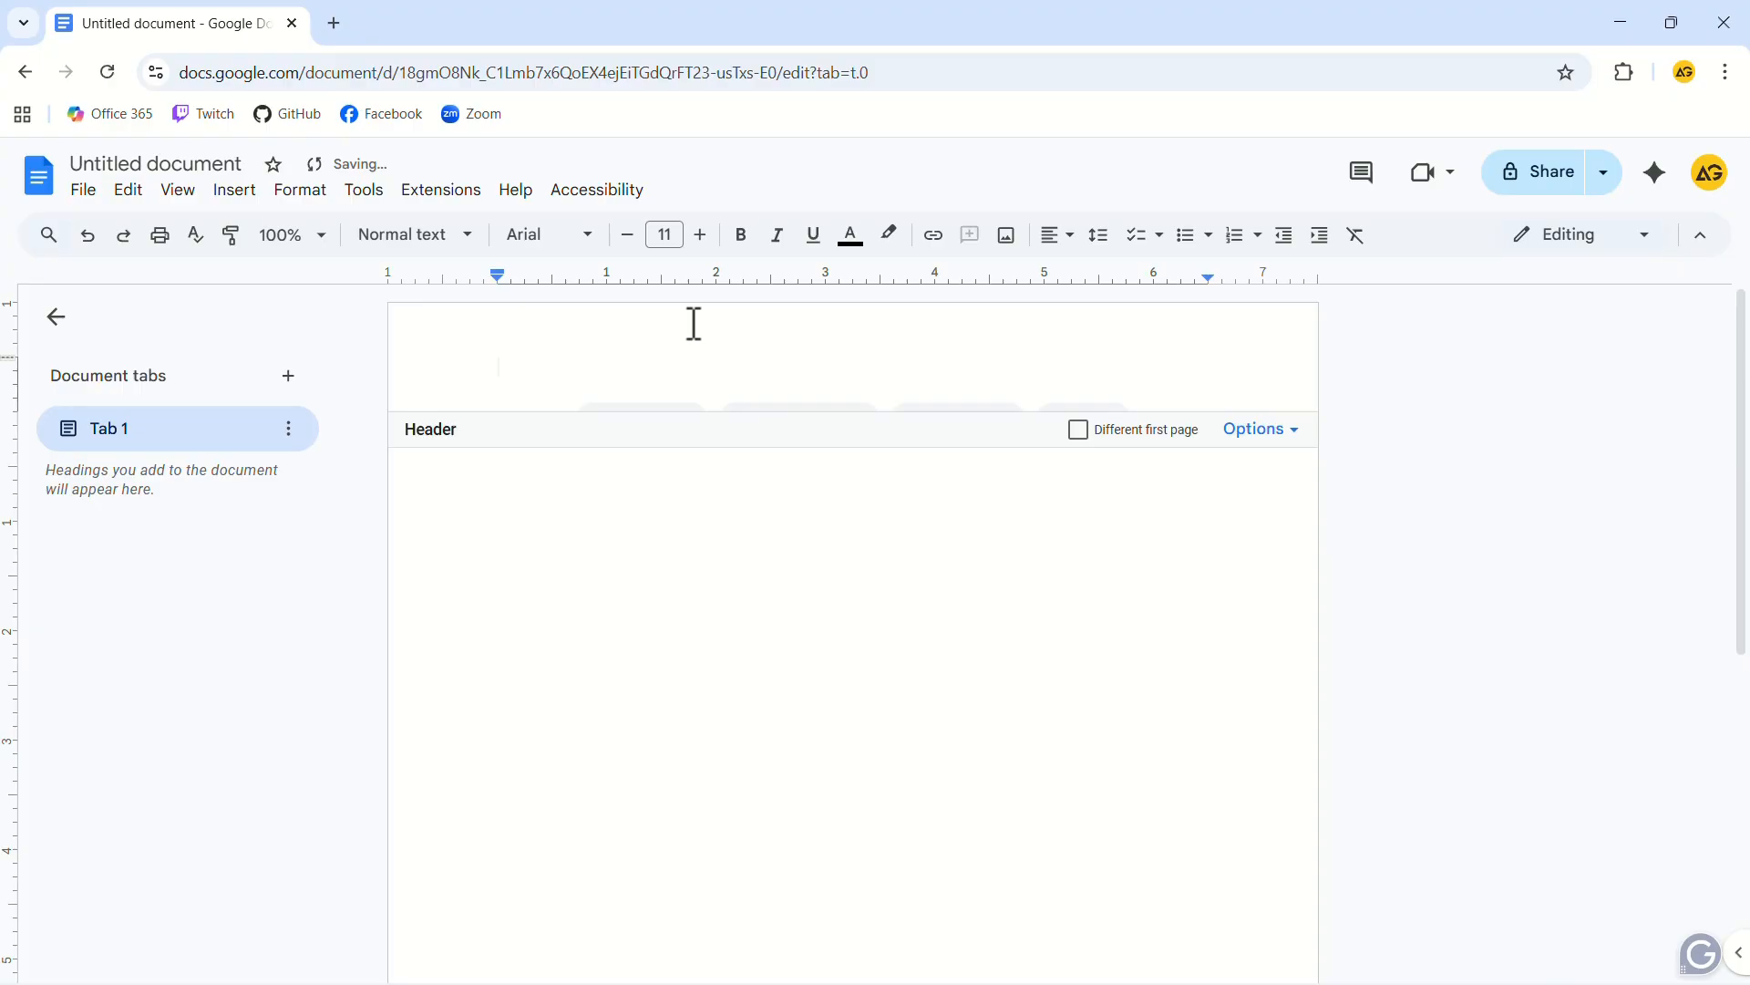
pyautogui.click(235, 190)
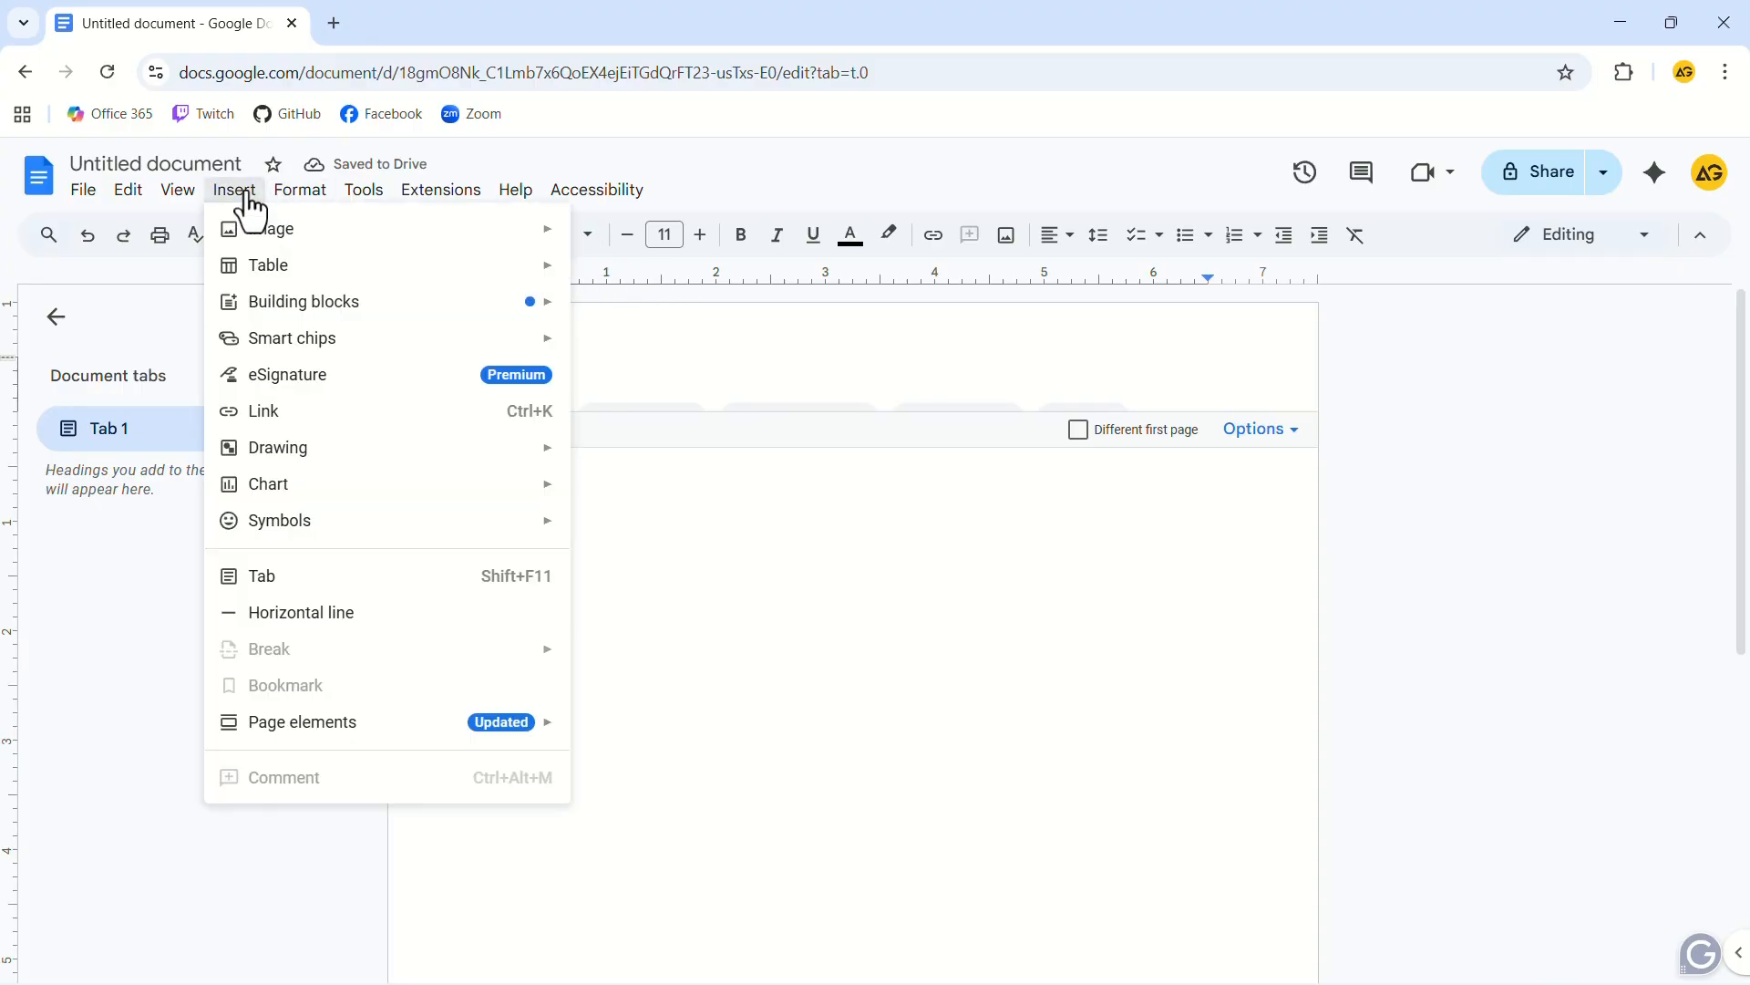
pyautogui.moveTo(285, 284)
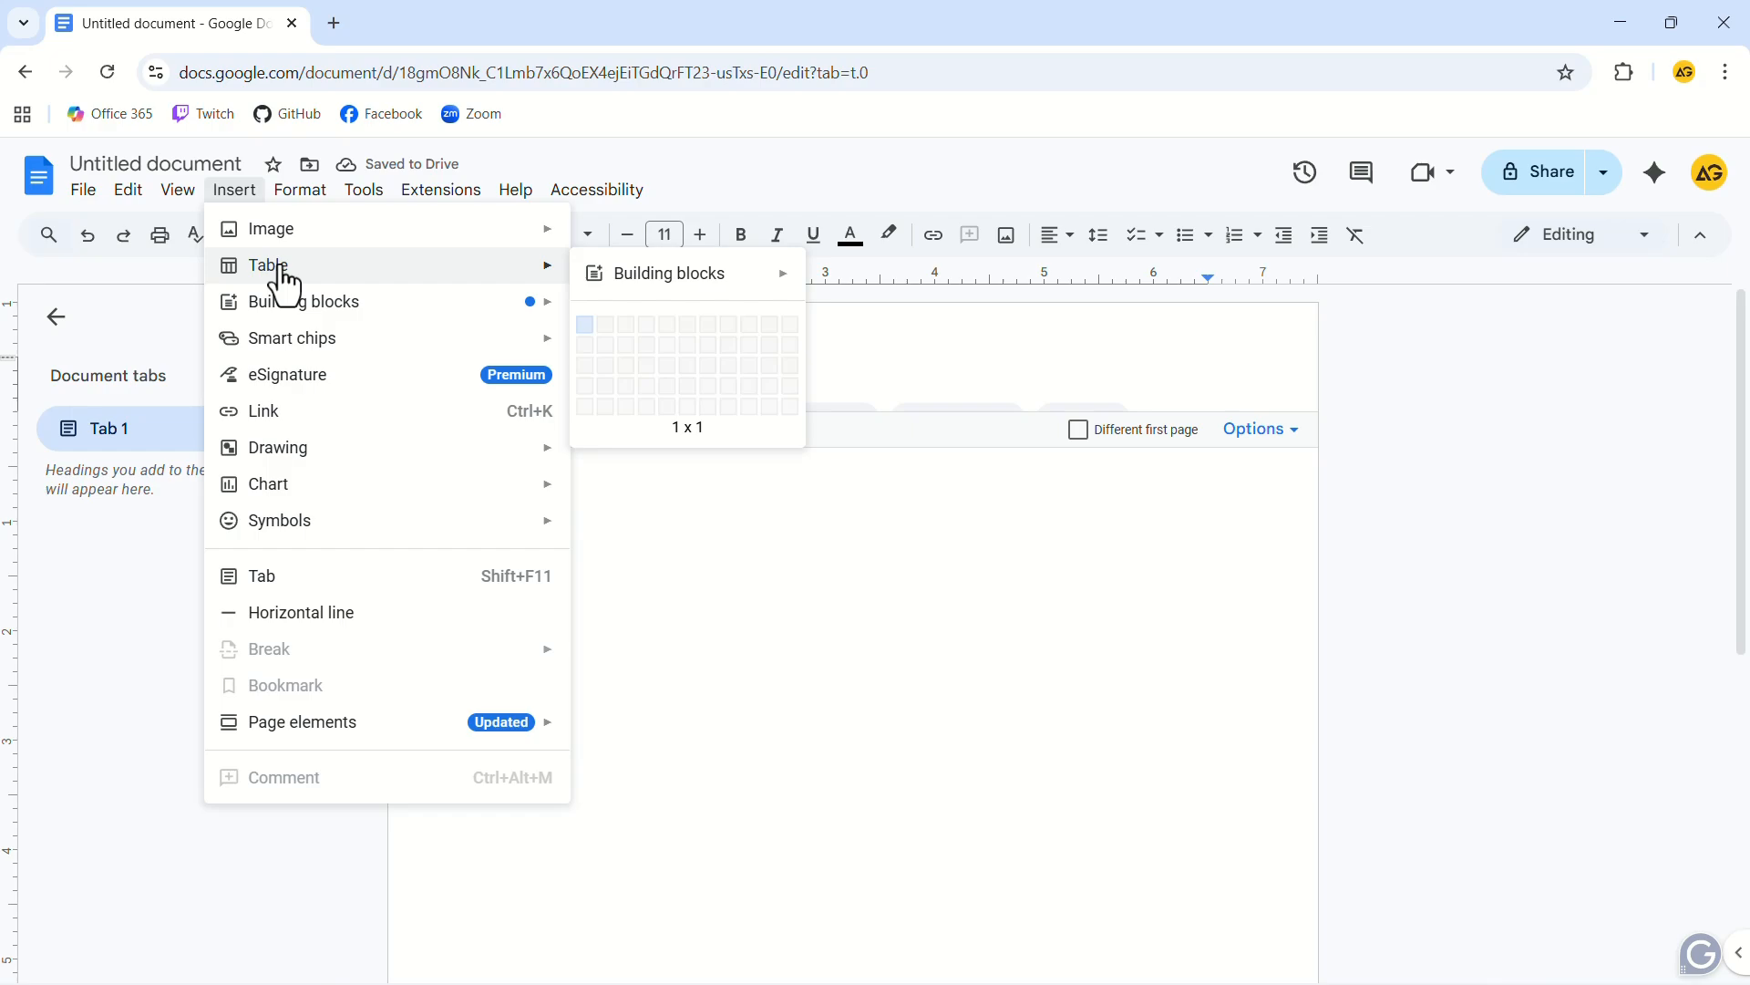
pyautogui.click(606, 322)
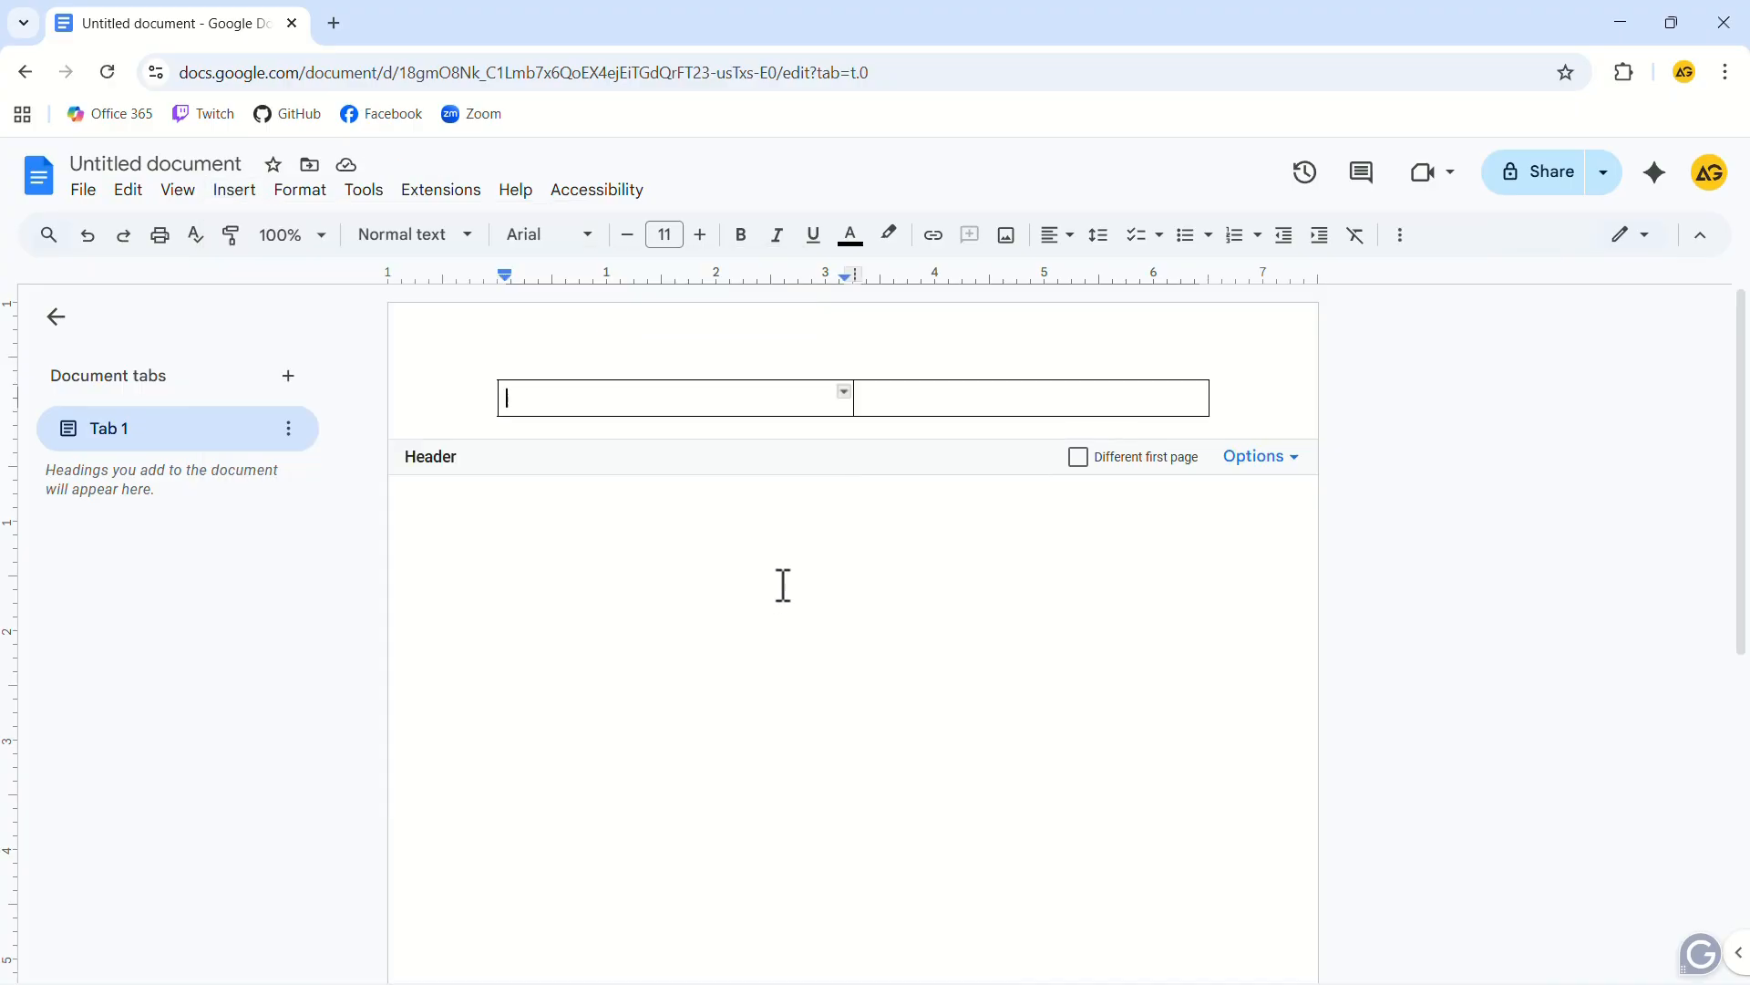
# Step: Enter the company's postal address and phone number in the header table's right cell and align them right
pyautogui.doubleClick(930, 395)
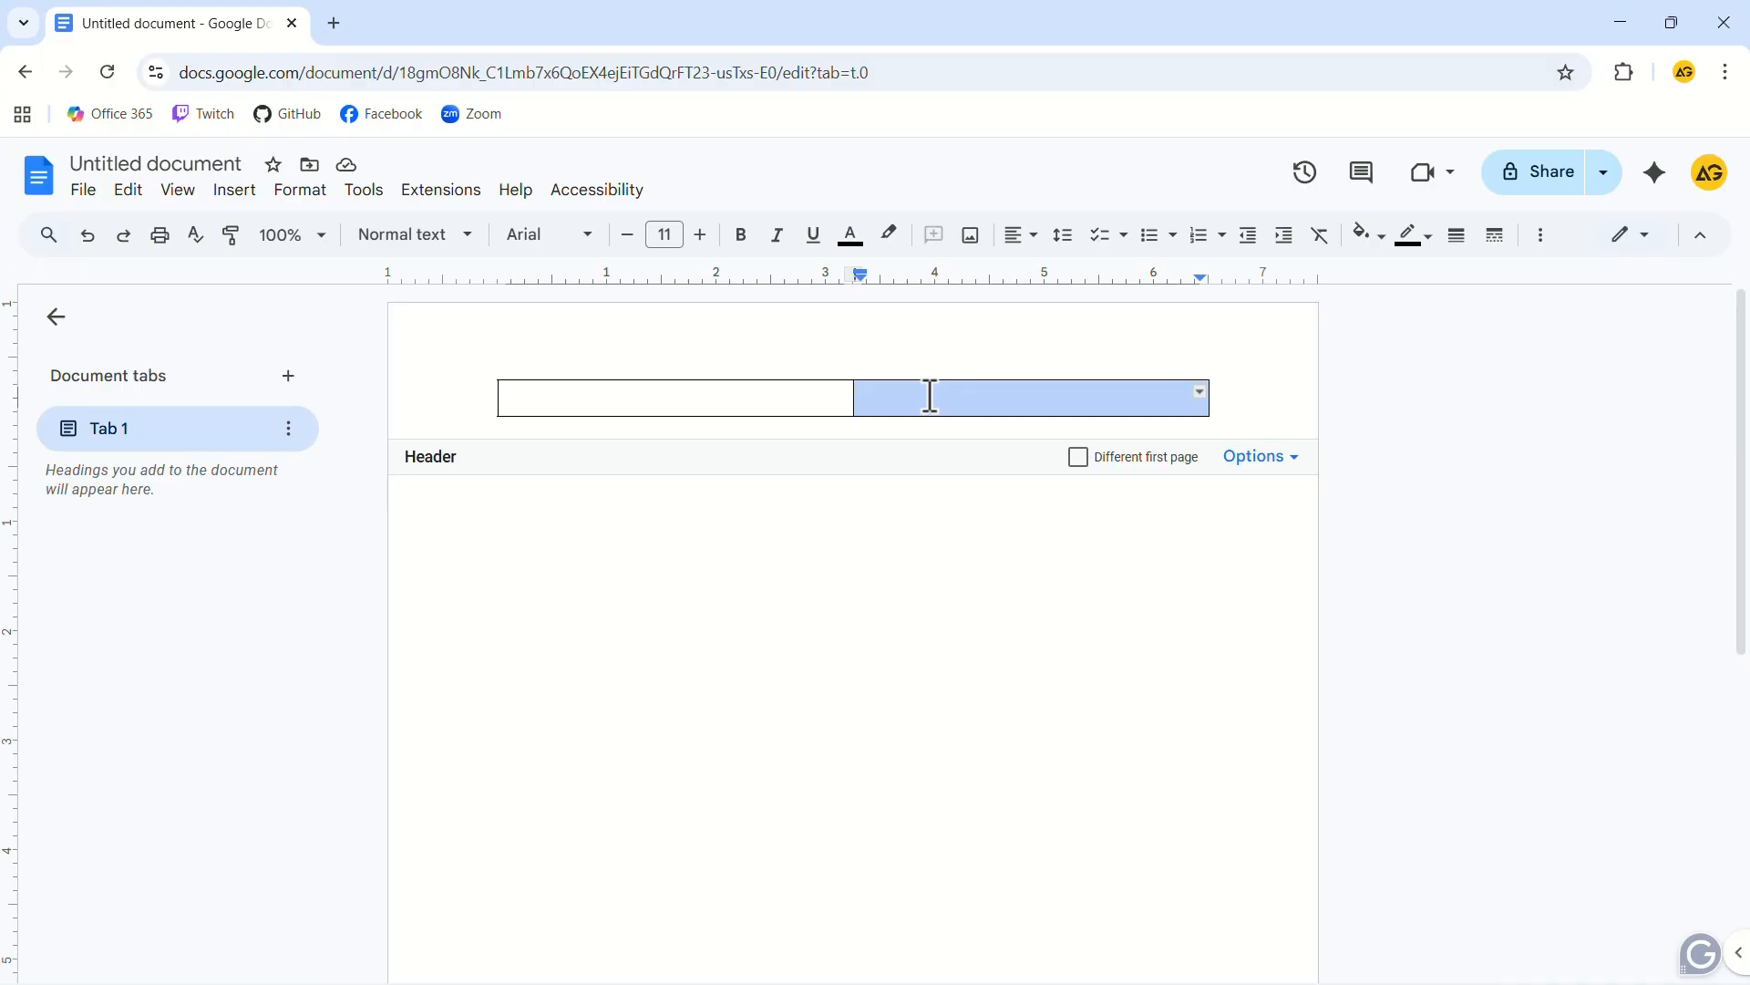
pyautogui.write('1248 Pinecrest Avenue Springfield, IL 62704 United States  (217) 555-2389')
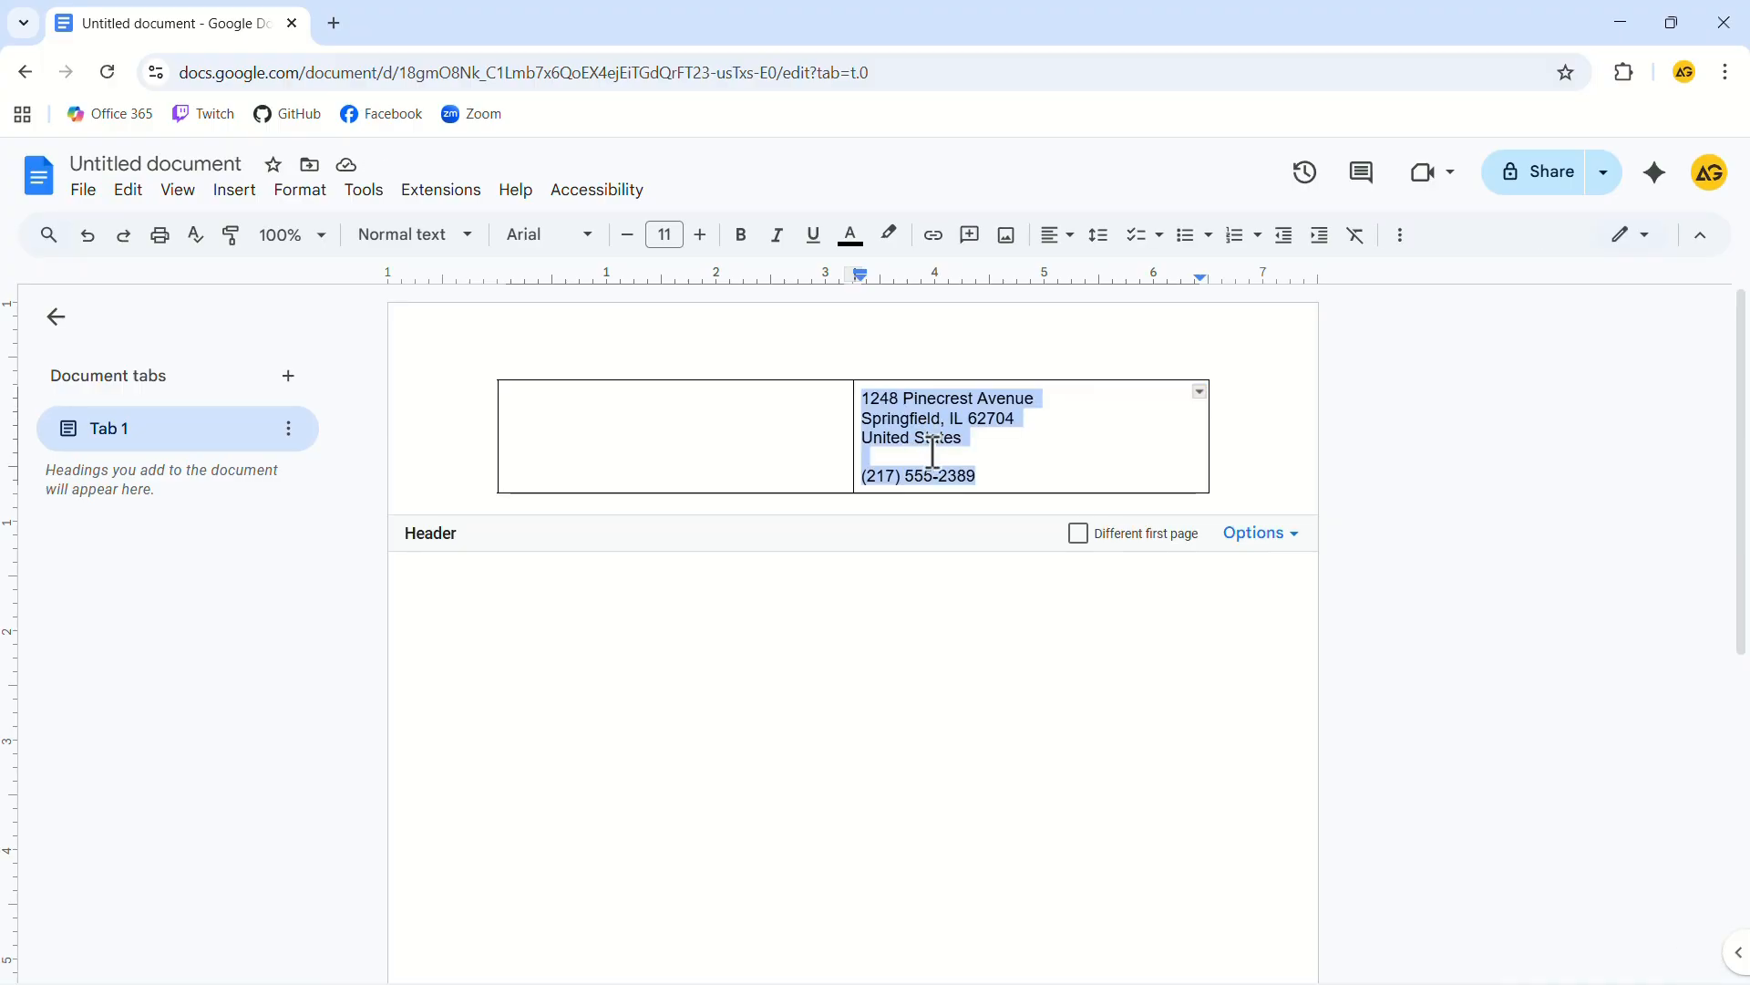
pyautogui.click(1074, 242)
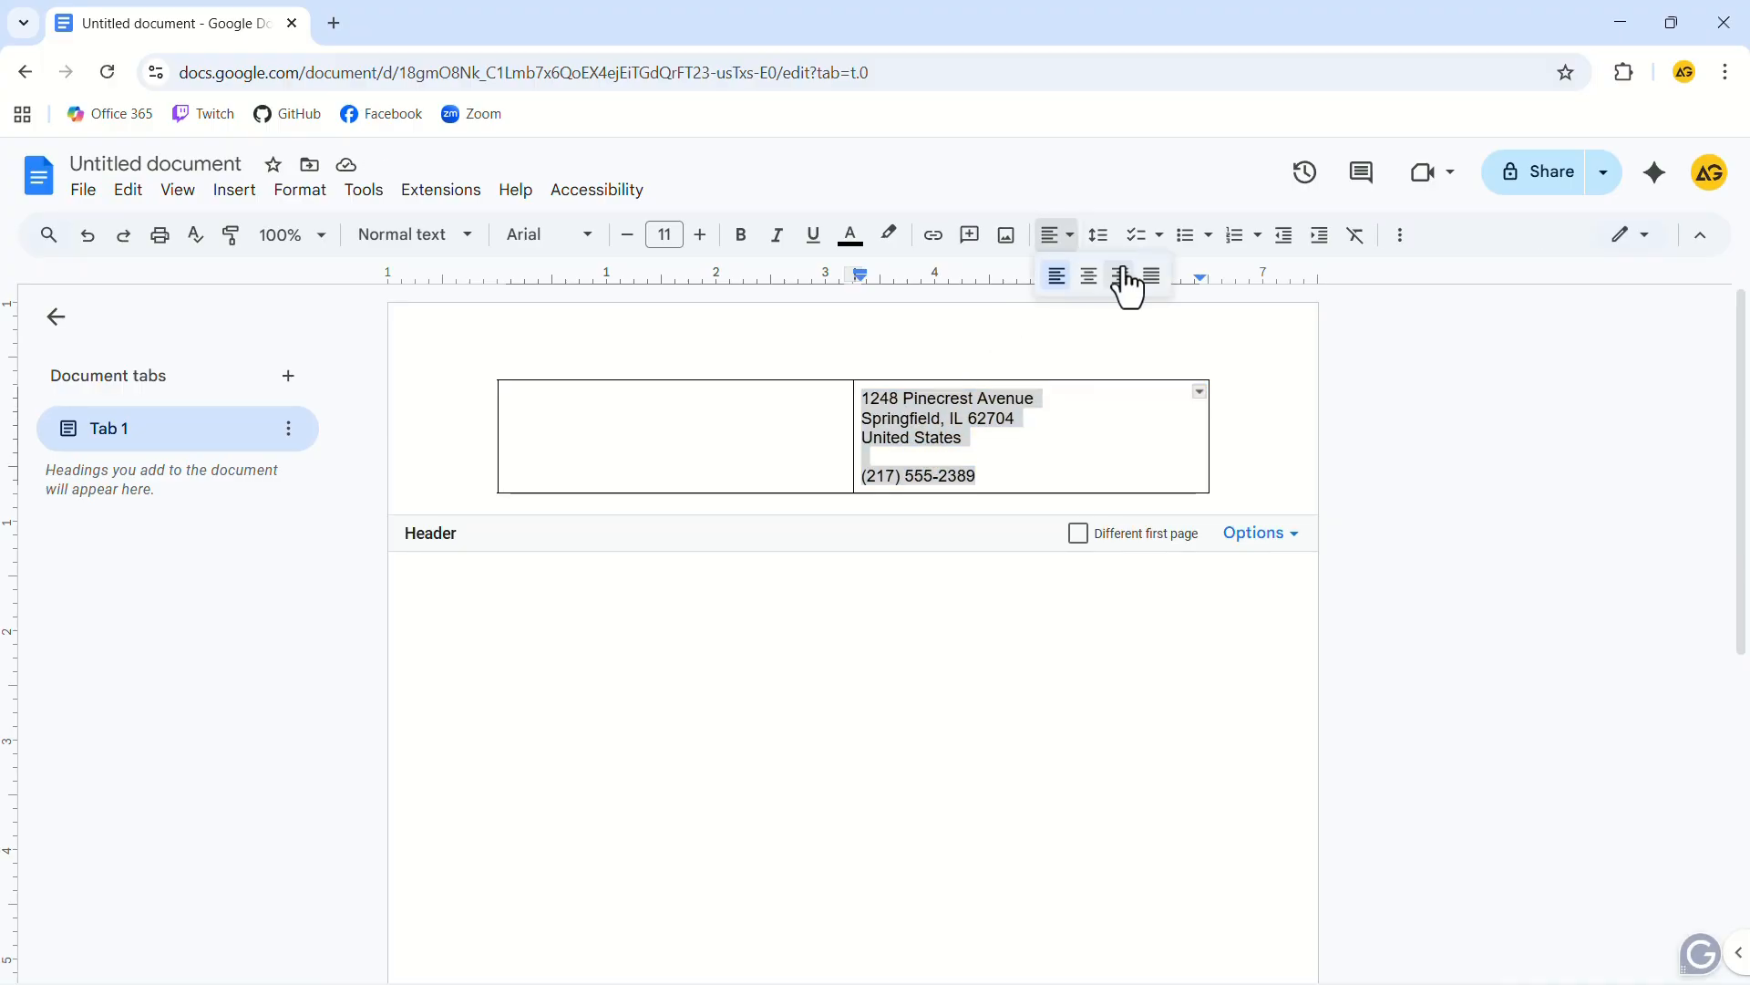
pyautogui.click(1121, 275)
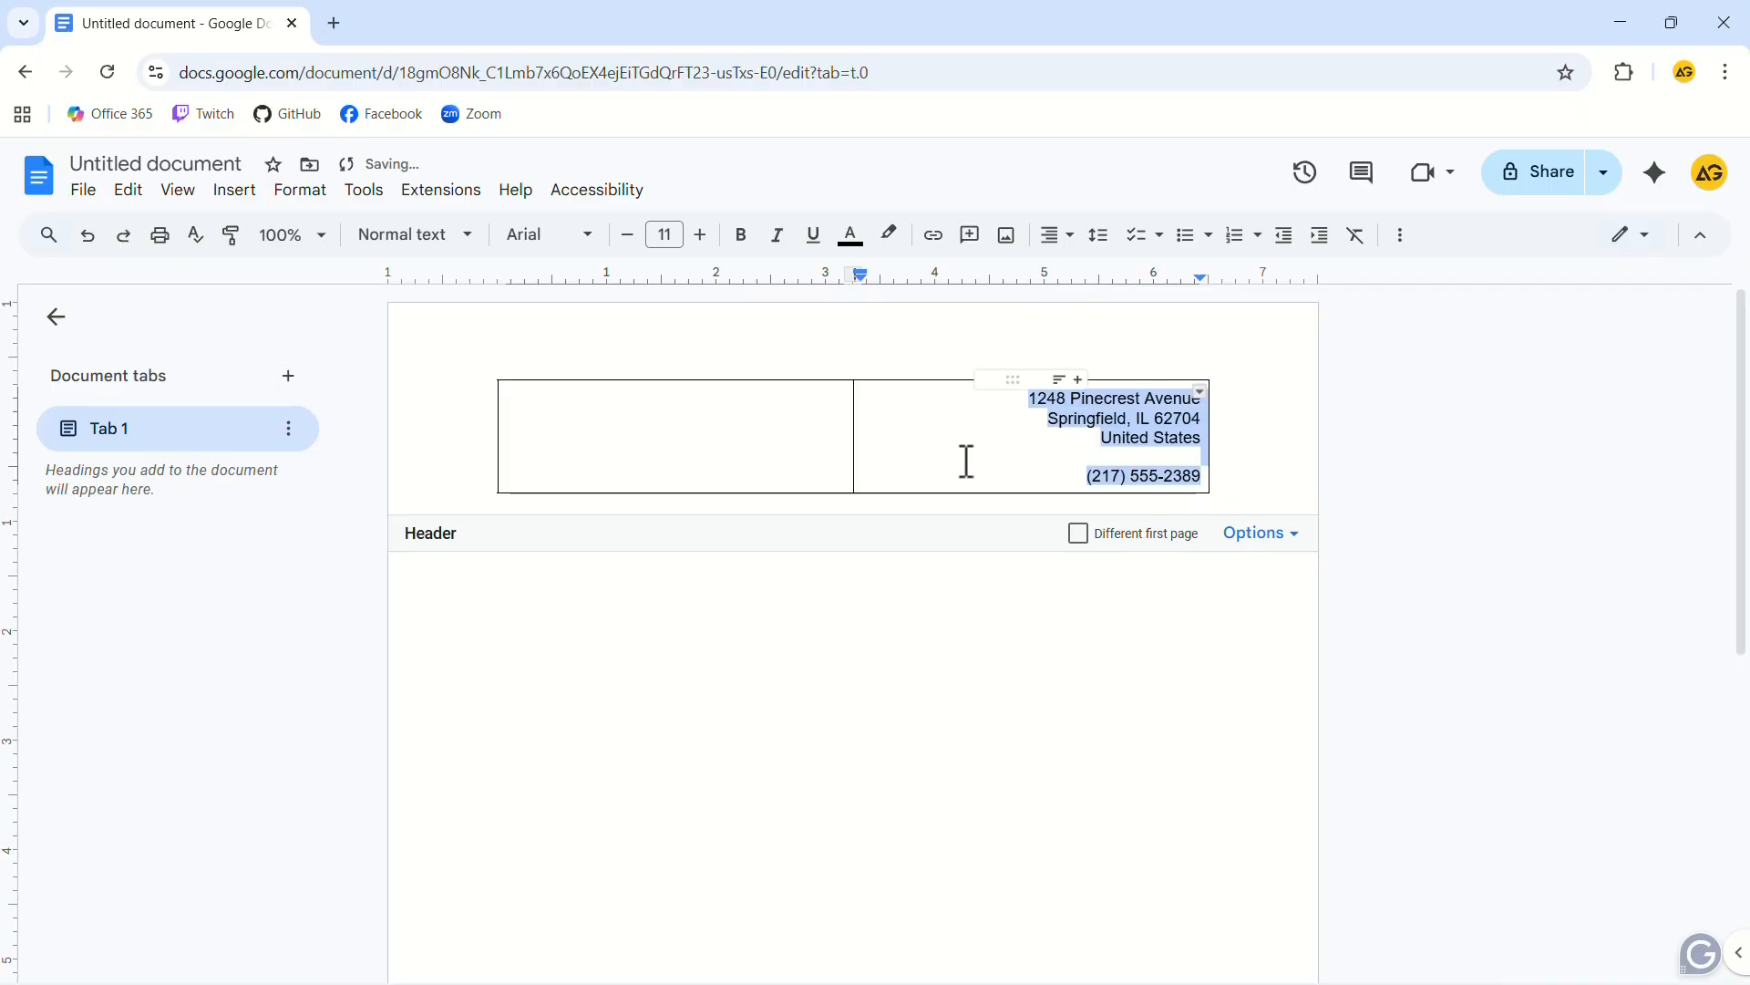
# Step: Insert the image "Black and Blue Aqua Pure Pools Logo" from the computer into the header table's left cell and shrink it to about 2 inches wide
pyautogui.click(593, 430)
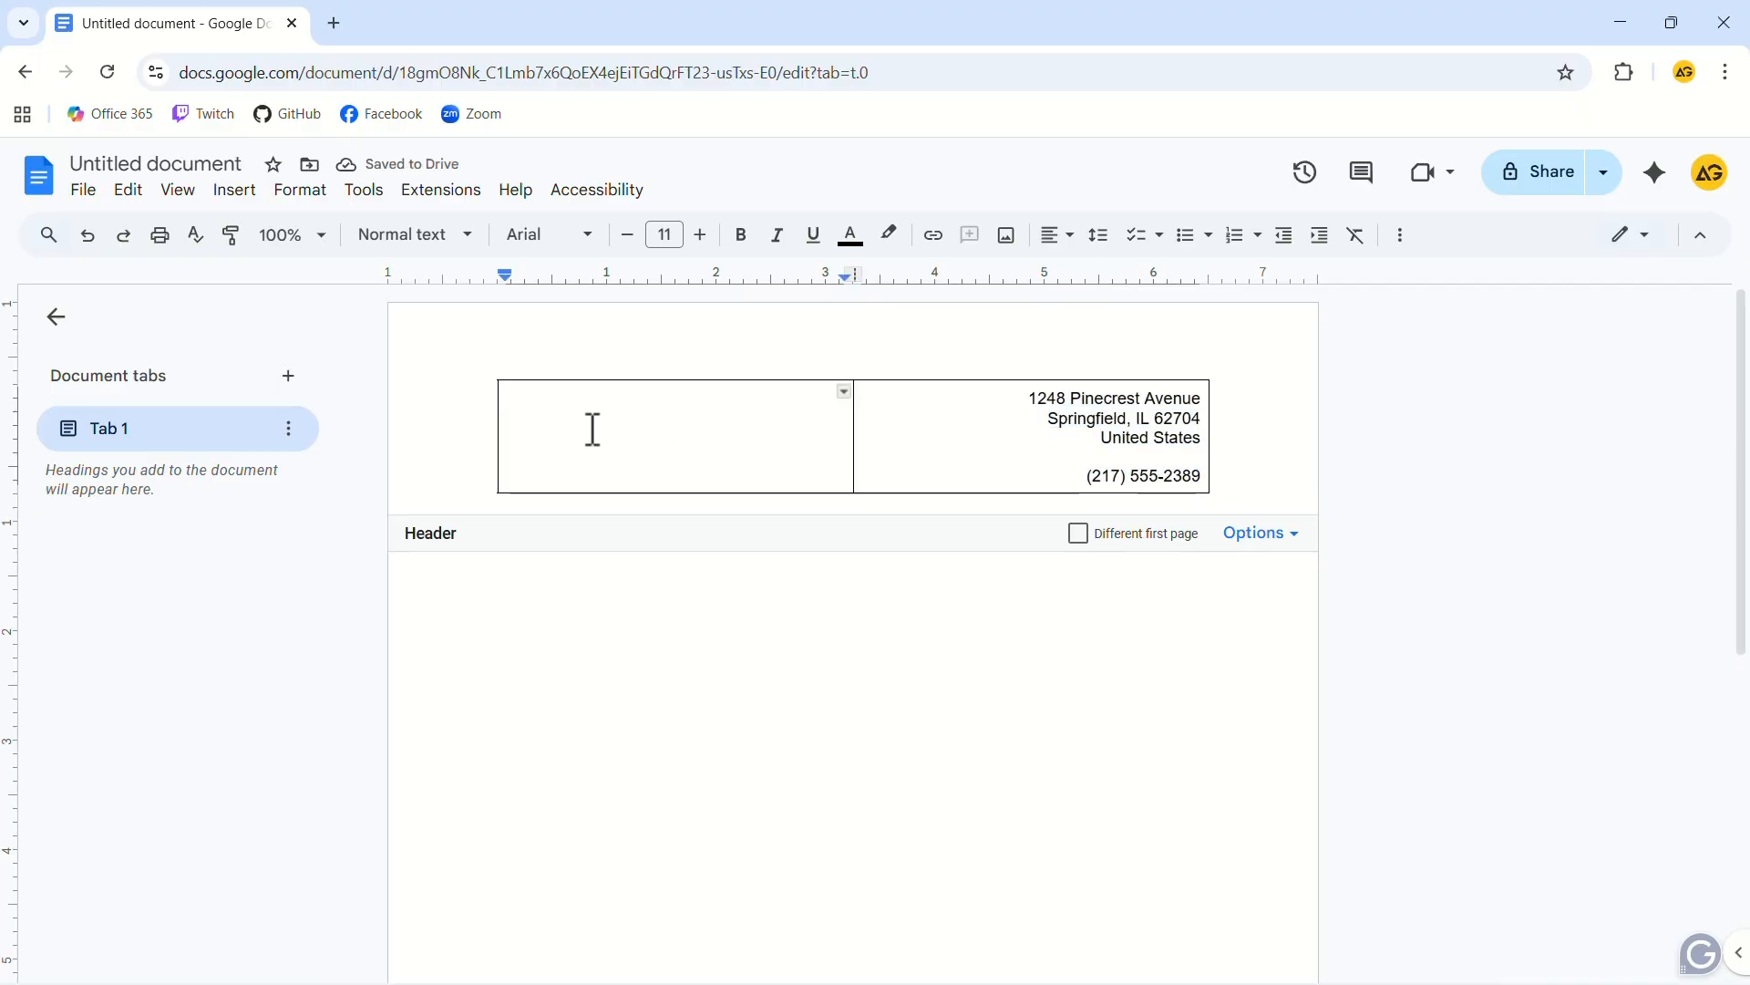
pyautogui.click(235, 191)
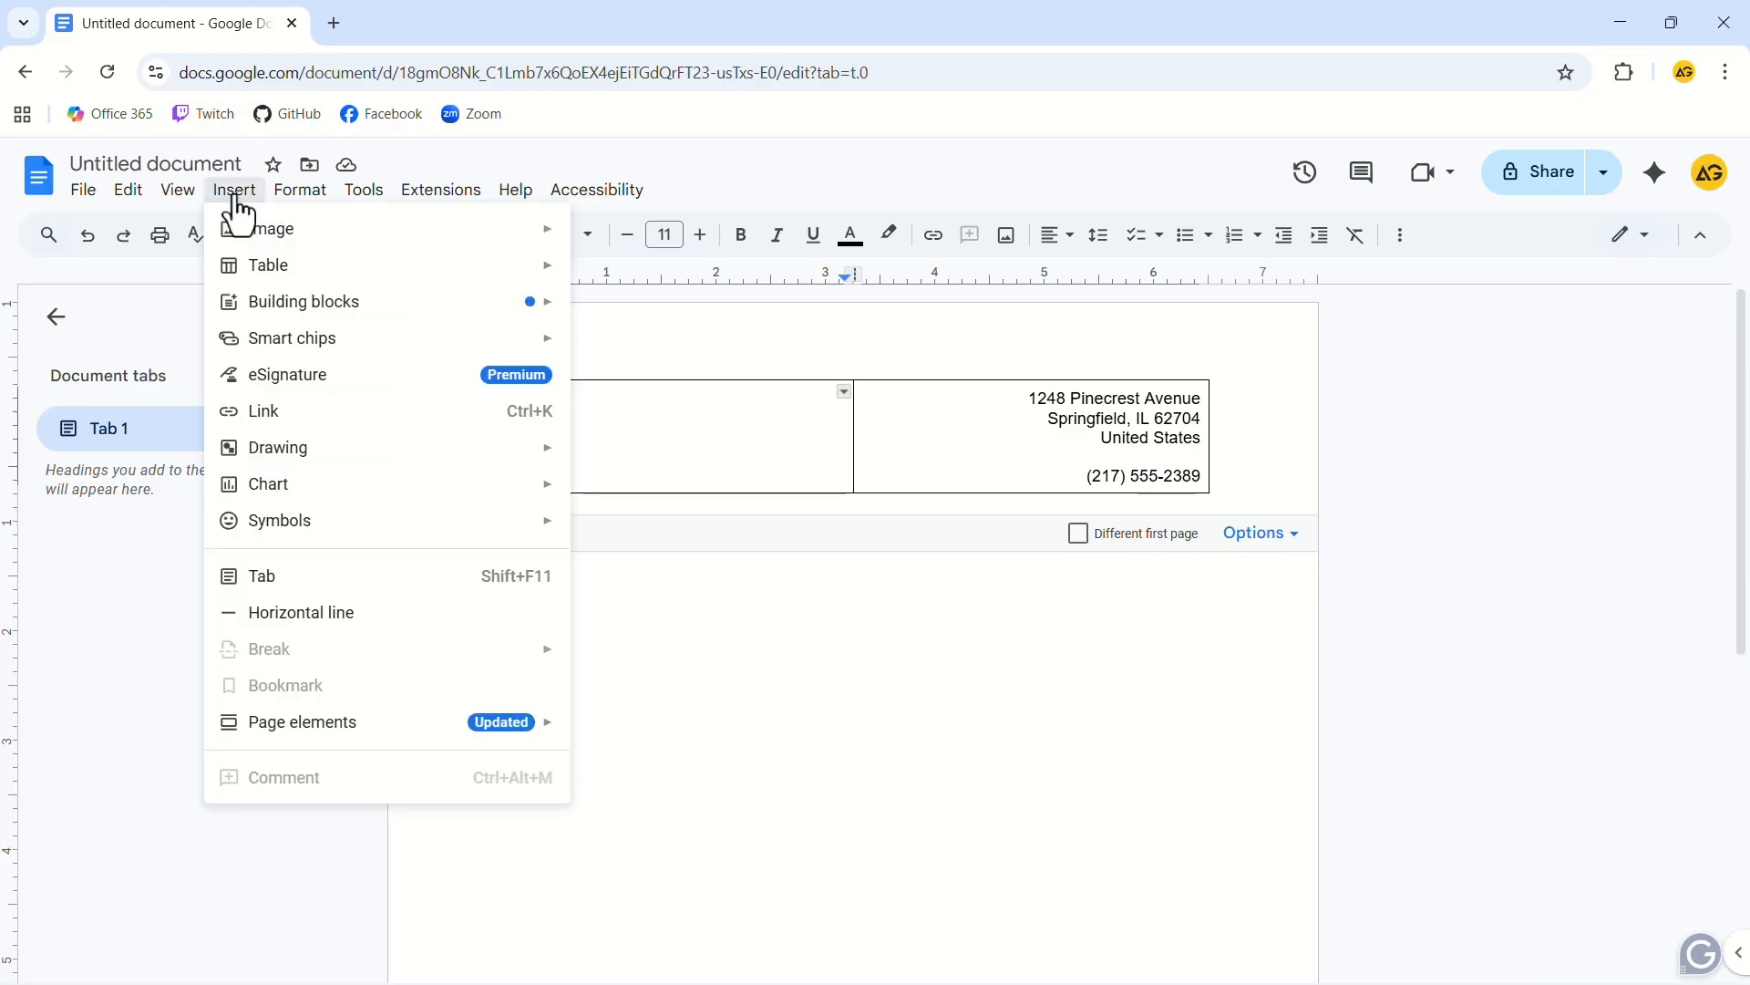
pyautogui.moveTo(261, 245)
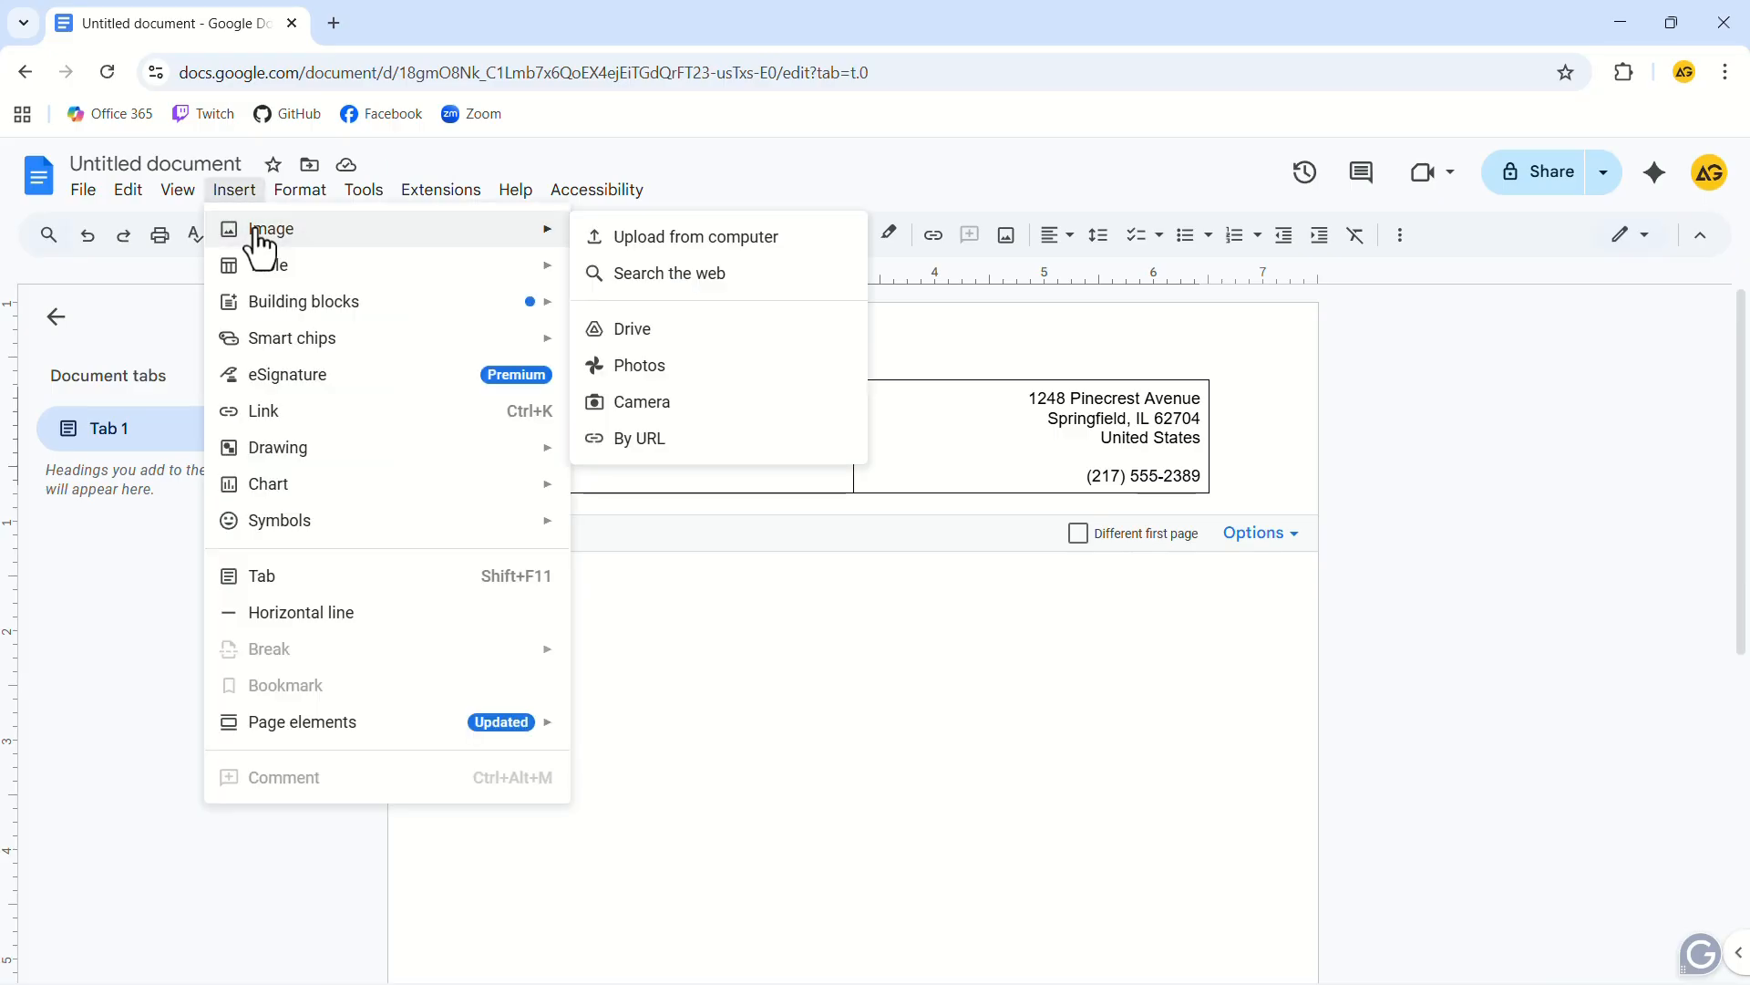
pyautogui.click(653, 245)
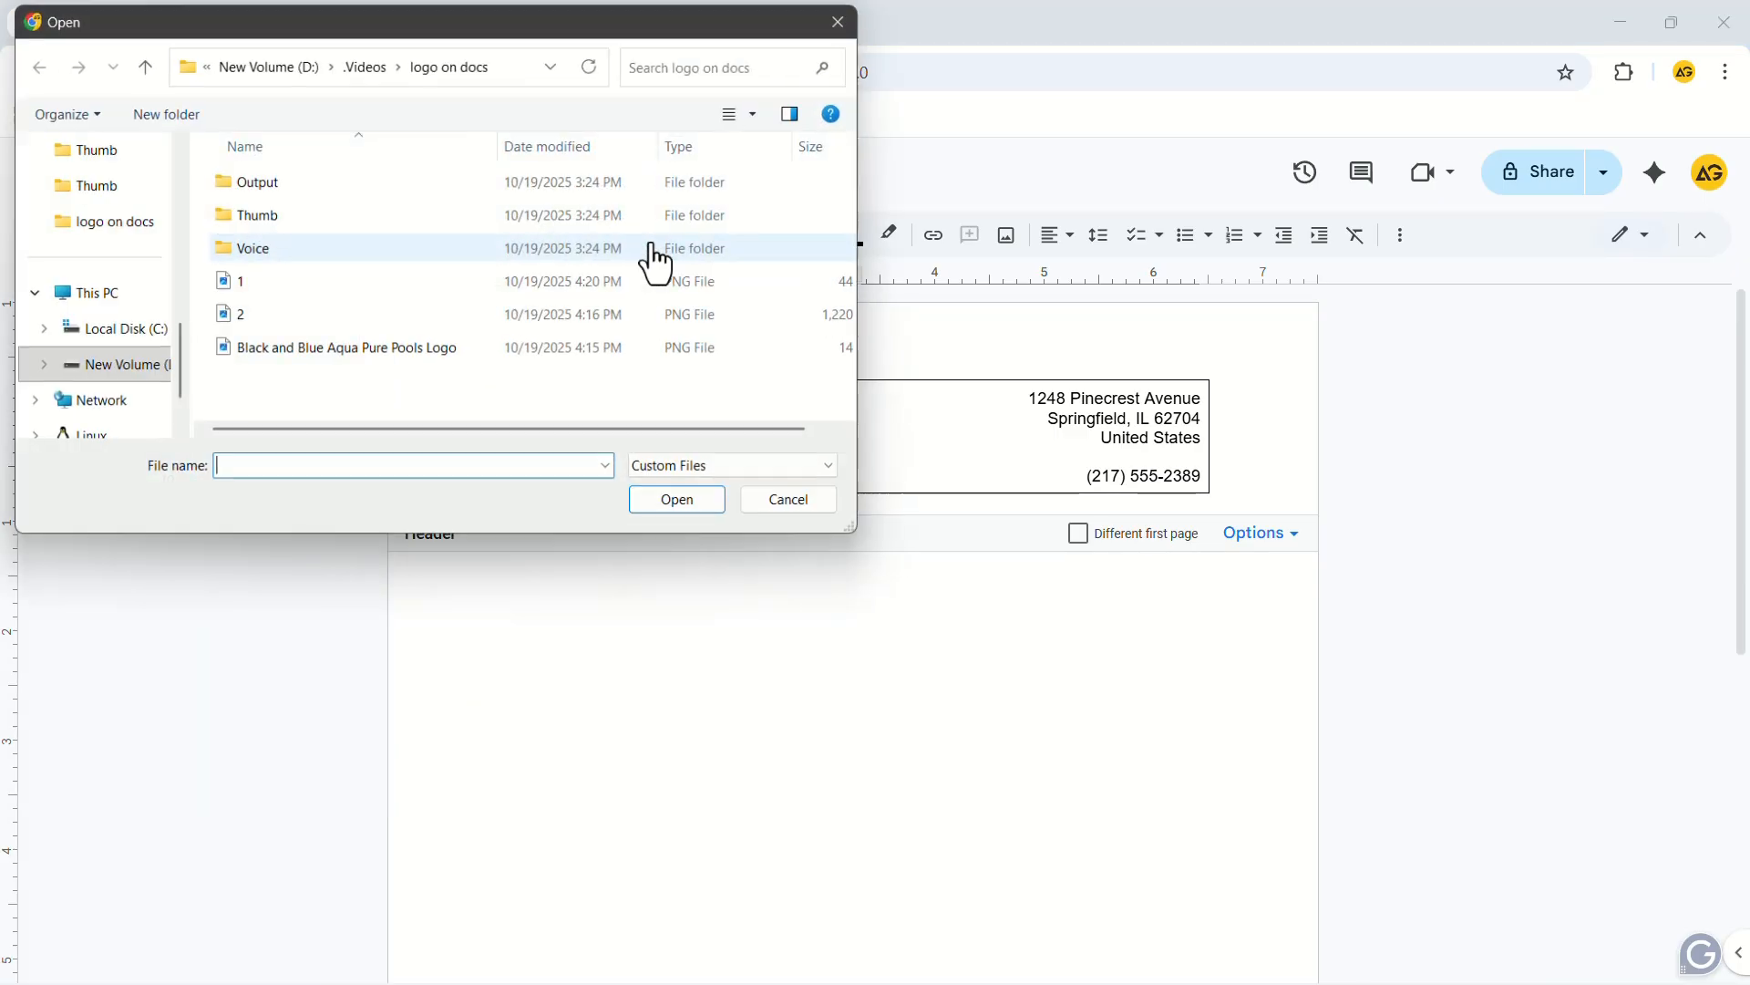
pyautogui.doubleClick(394, 349)
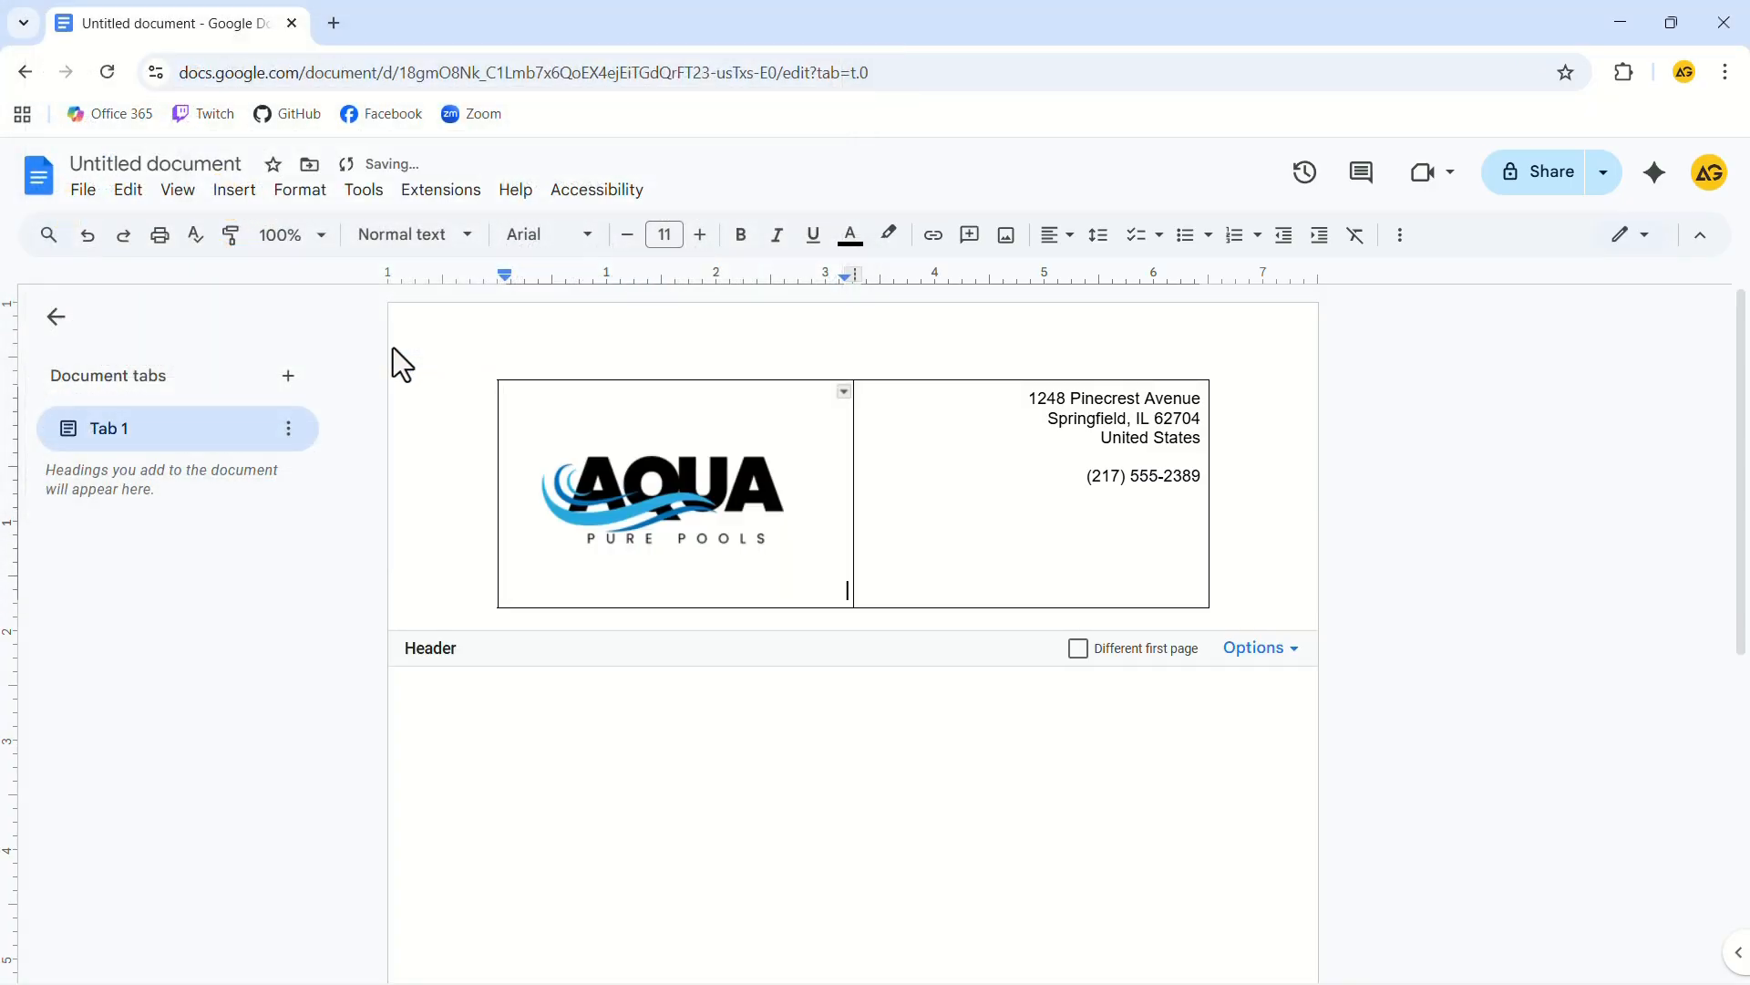
pyautogui.click(693, 501)
pyautogui.moveTo(840, 594); pyautogui.dragTo(737, 528)
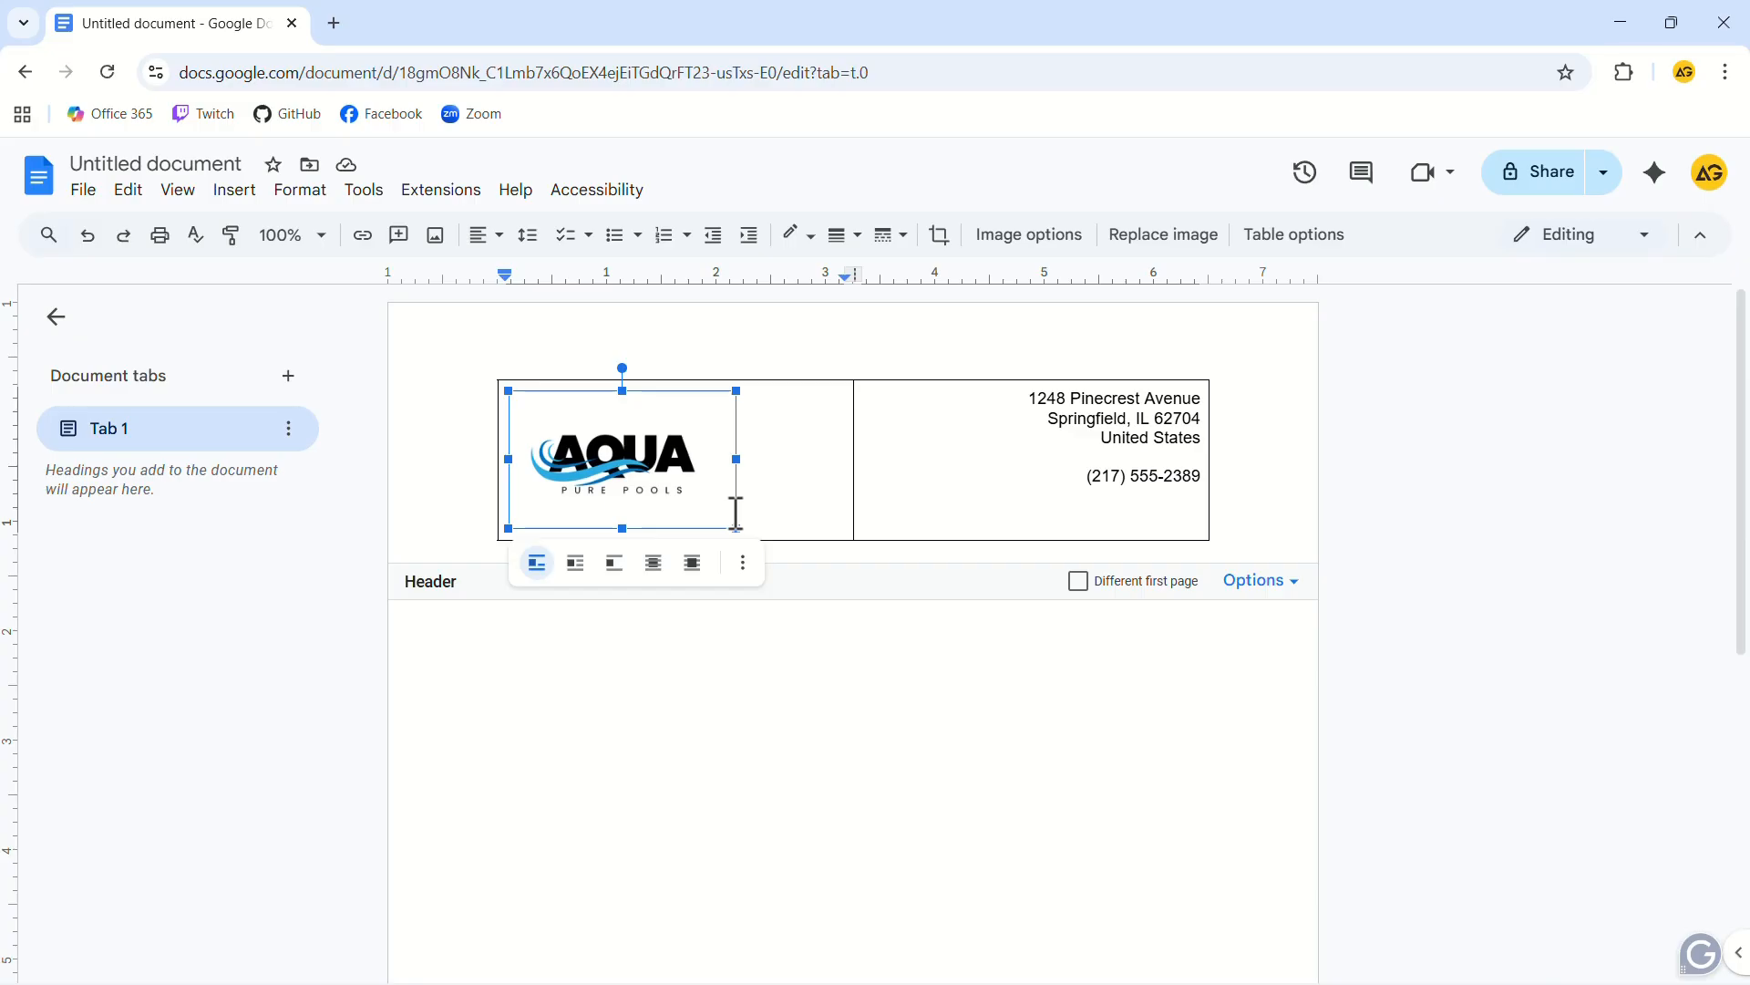
# Step: Set the header table's border color to white, then return to the document body and close the table options
pyautogui.click(1284, 239)
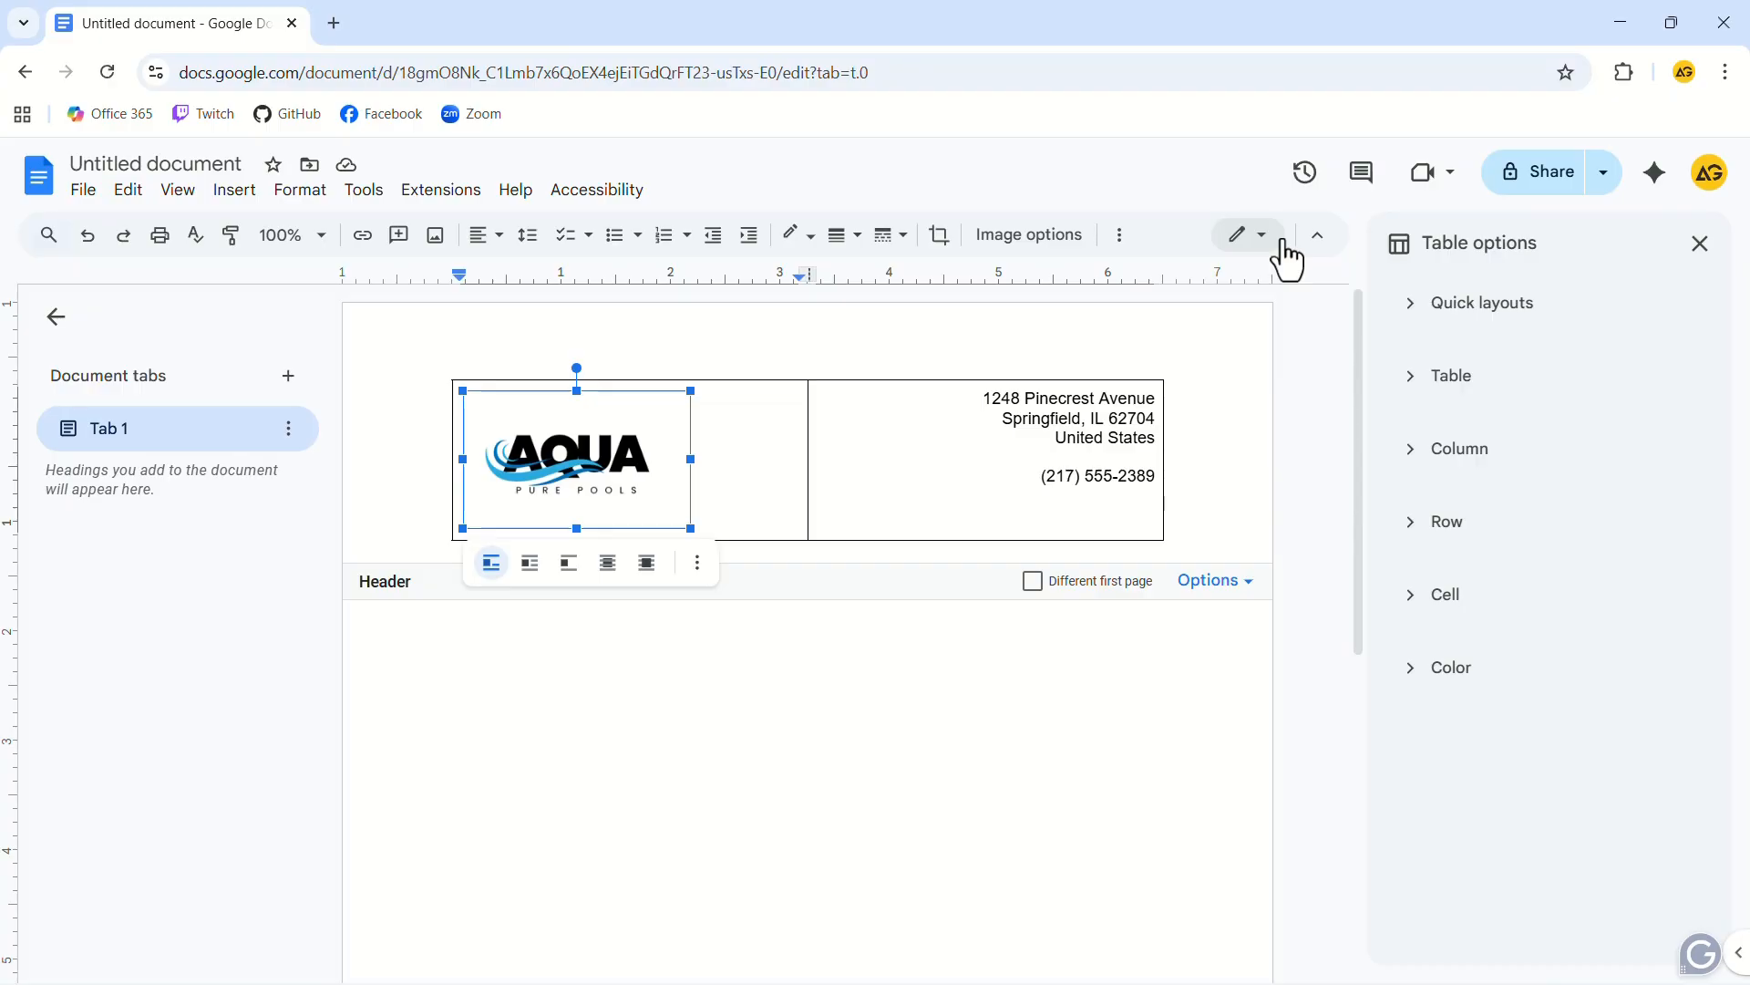
pyautogui.click(1425, 672)
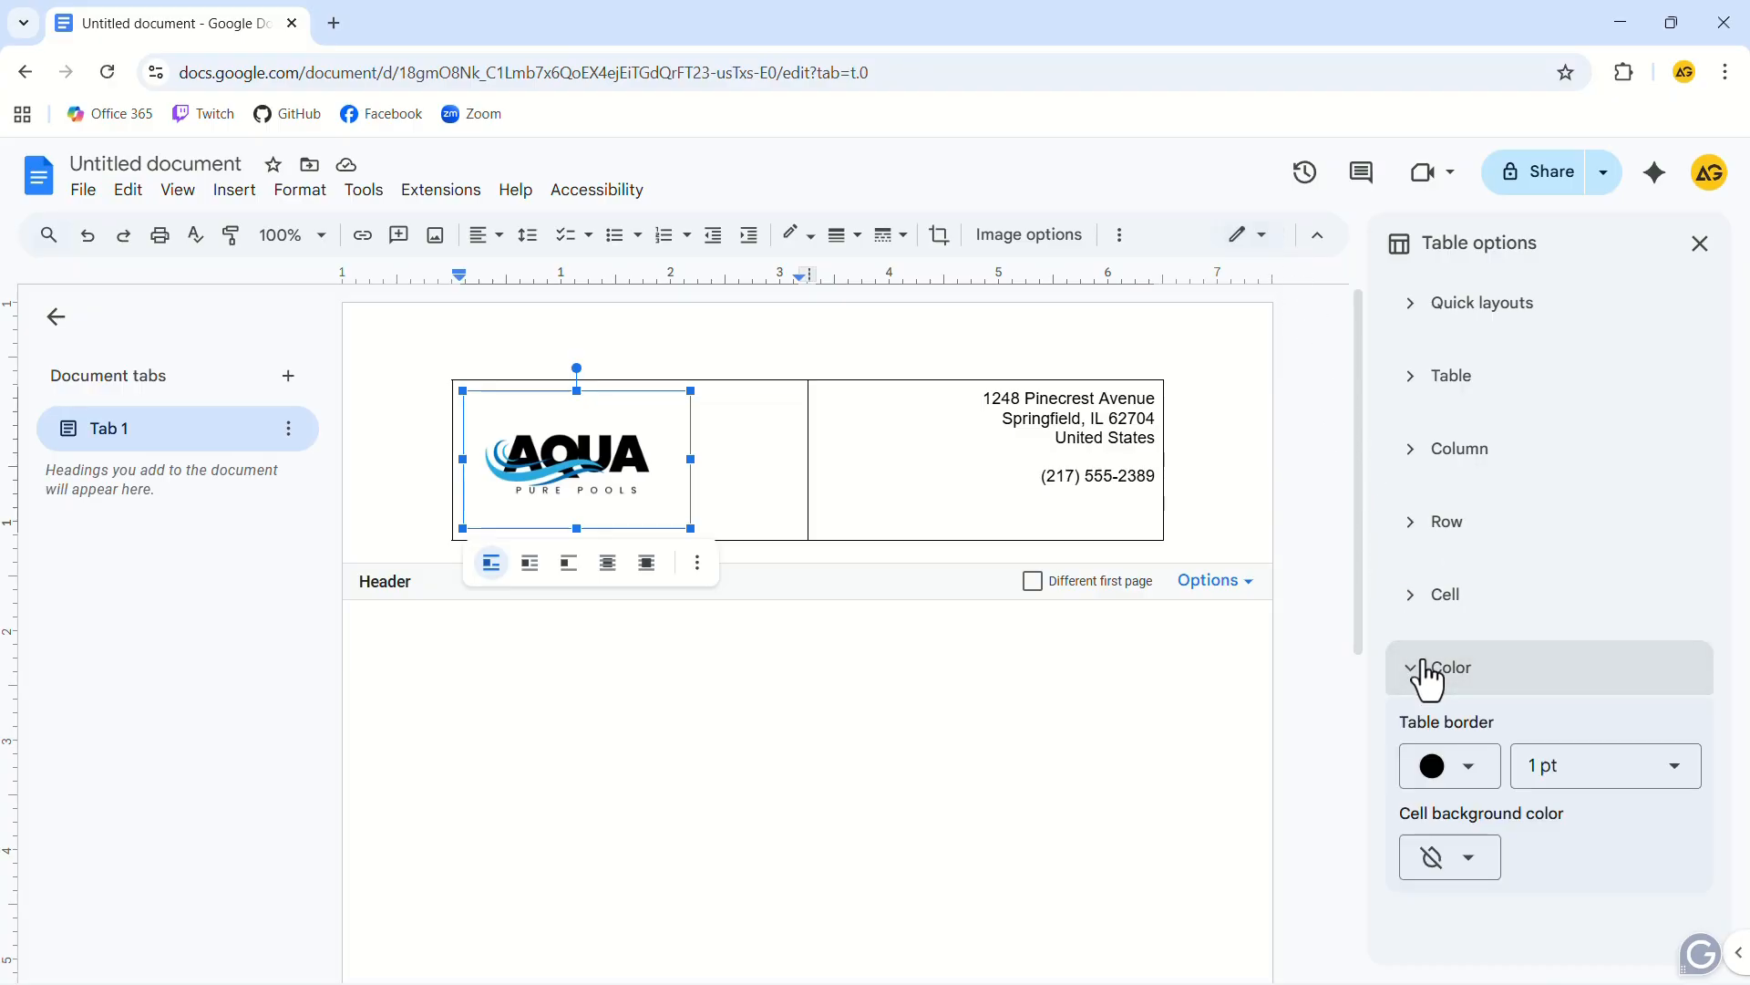
pyautogui.click(1459, 784)
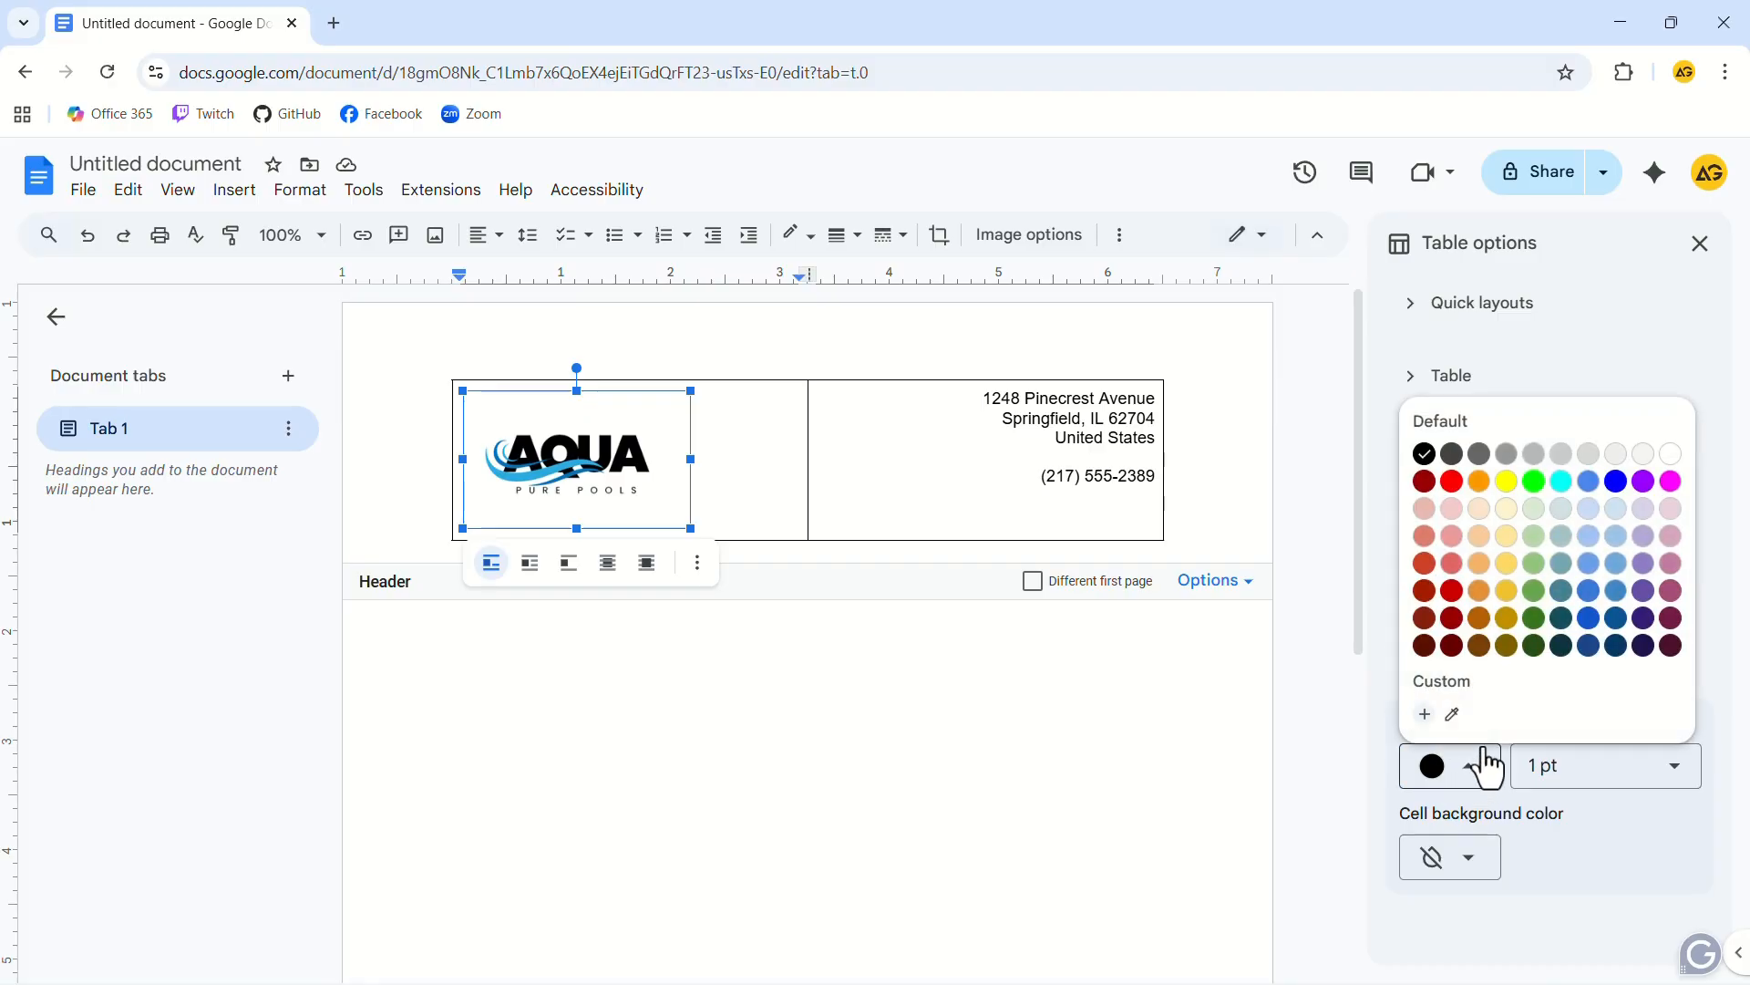
pyautogui.click(1671, 455)
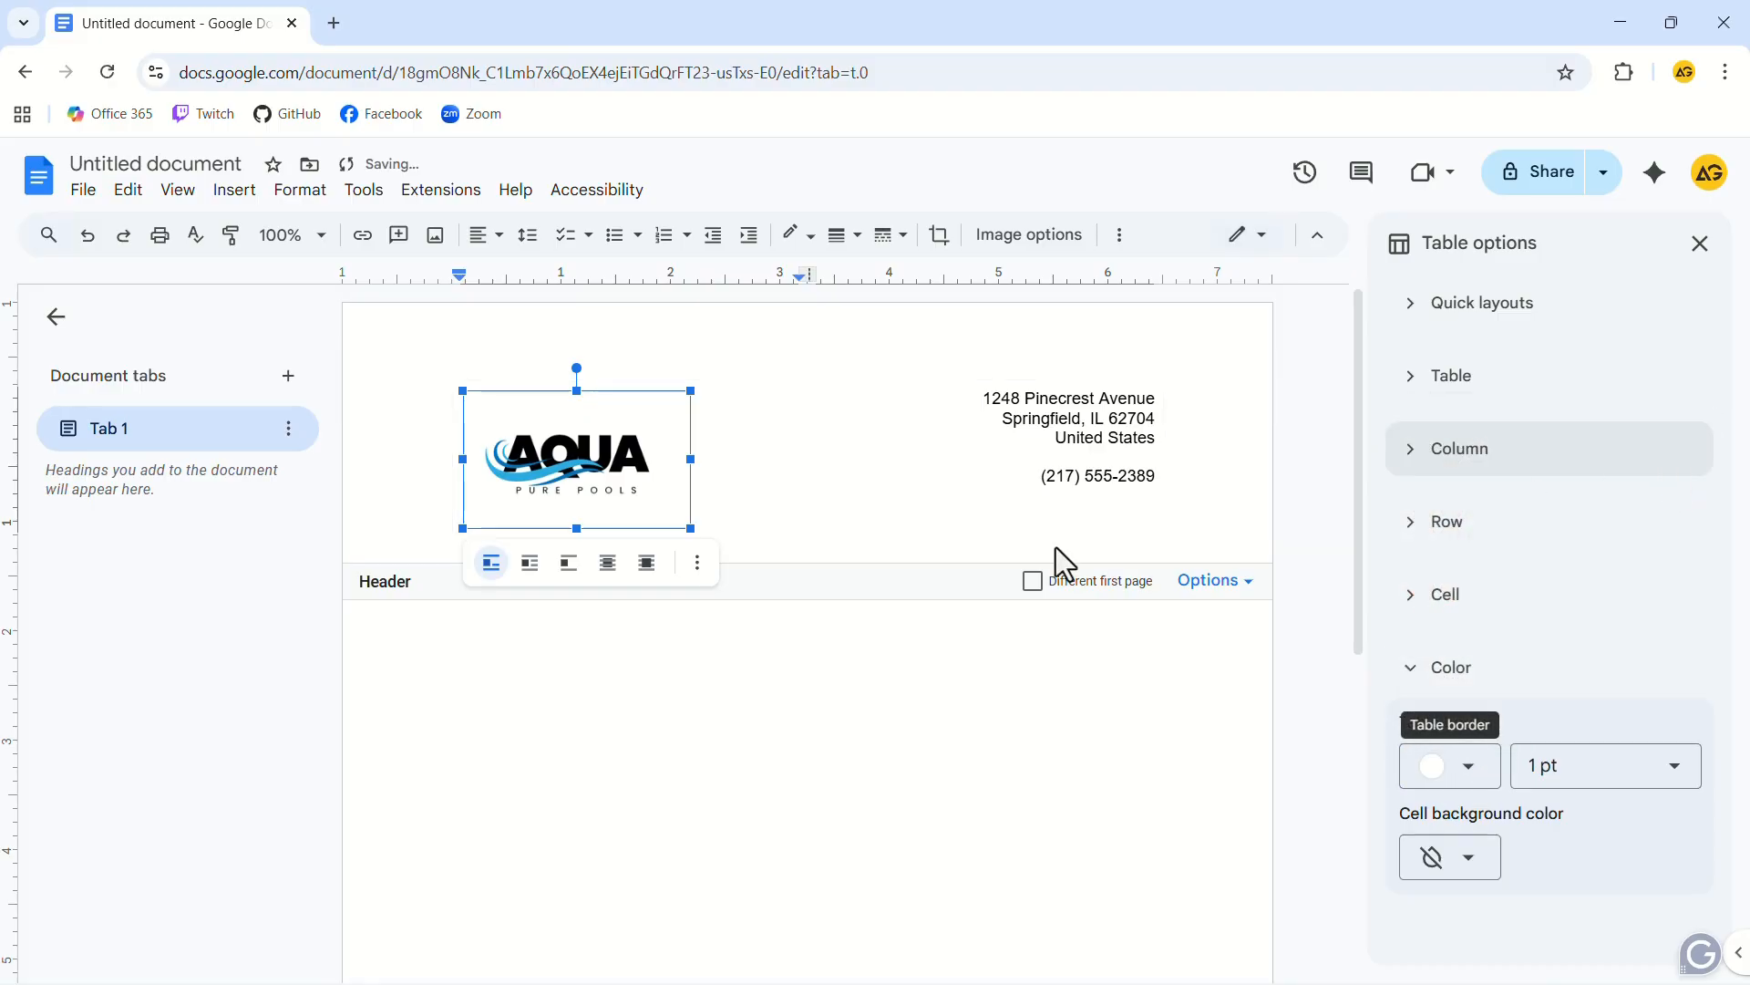
pyautogui.click(757, 754)
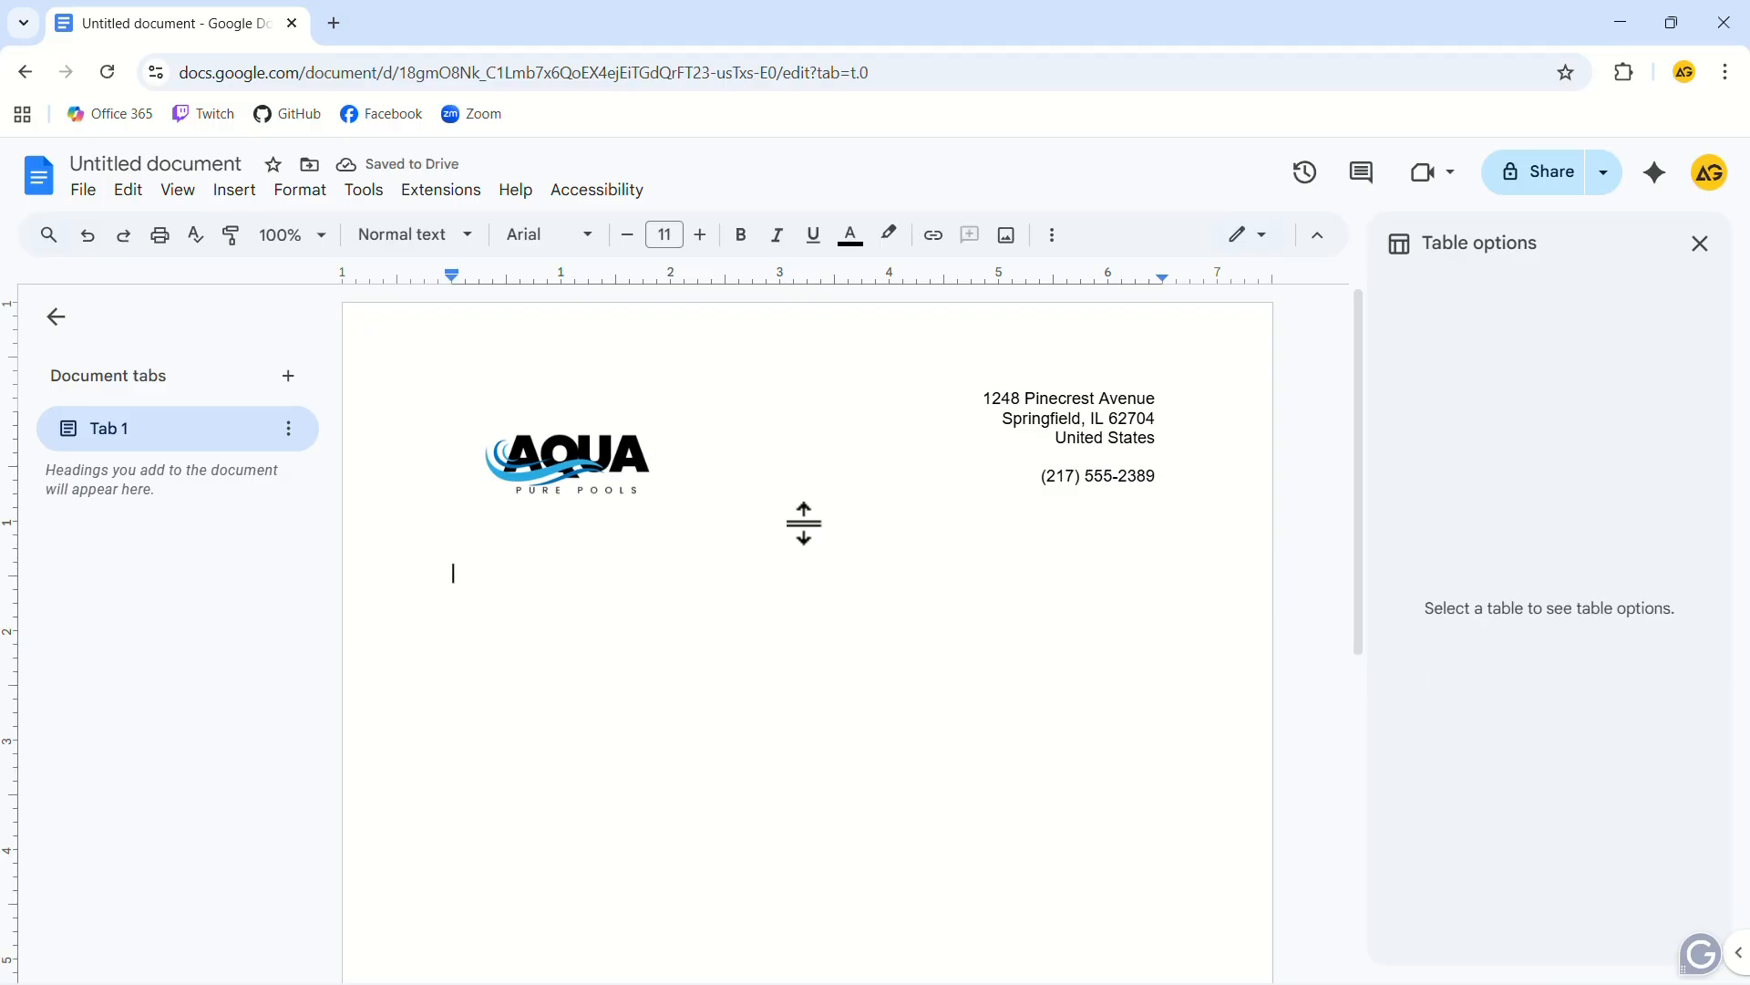
pyautogui.click(1700, 244)
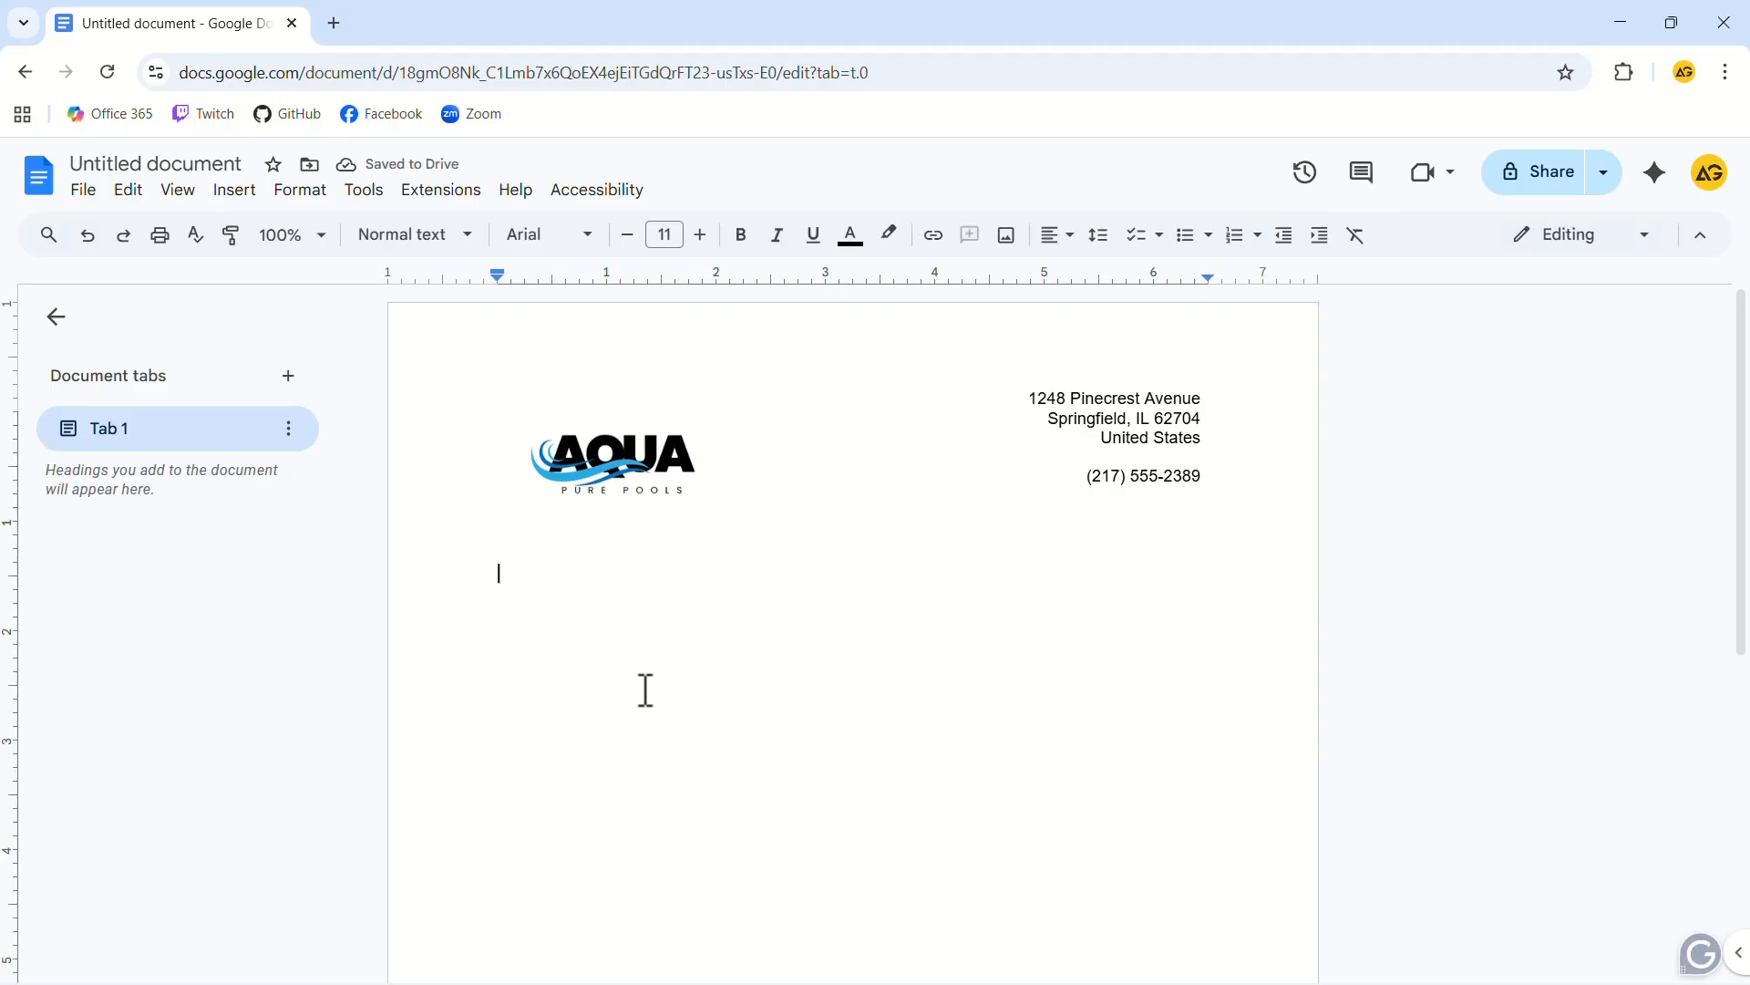
pyautogui.scroll(-7, 635, 686)
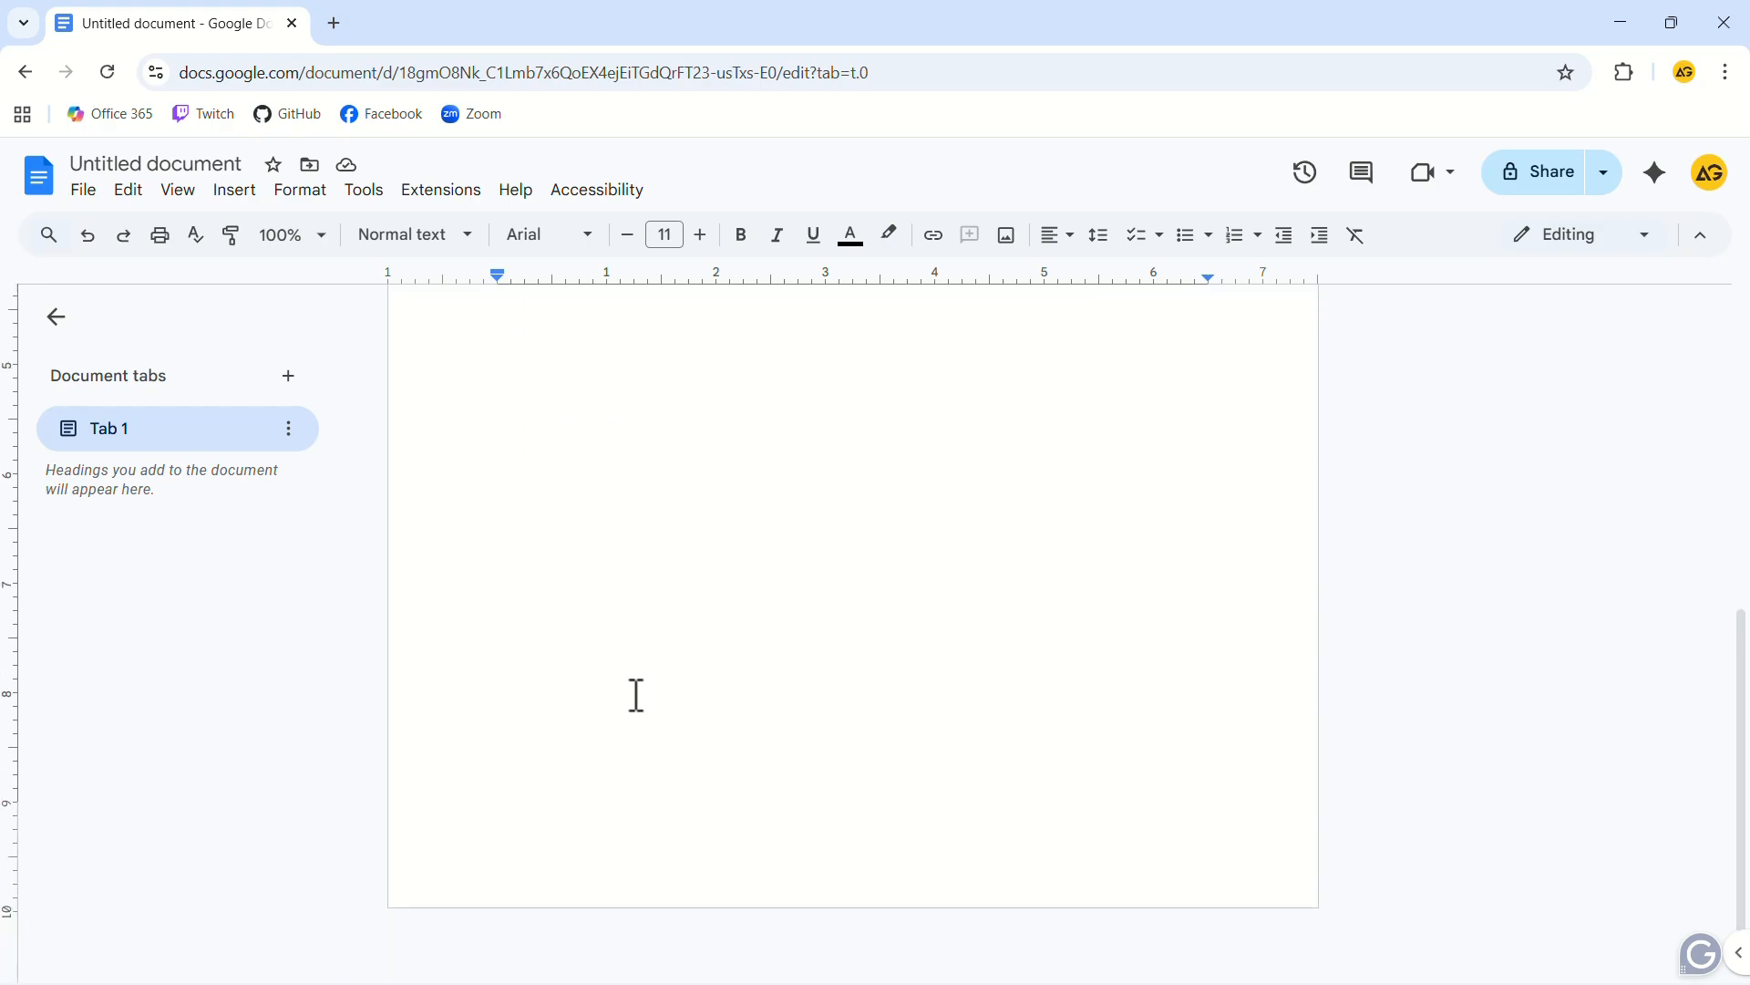
pyautogui.doubleClick(757, 860)
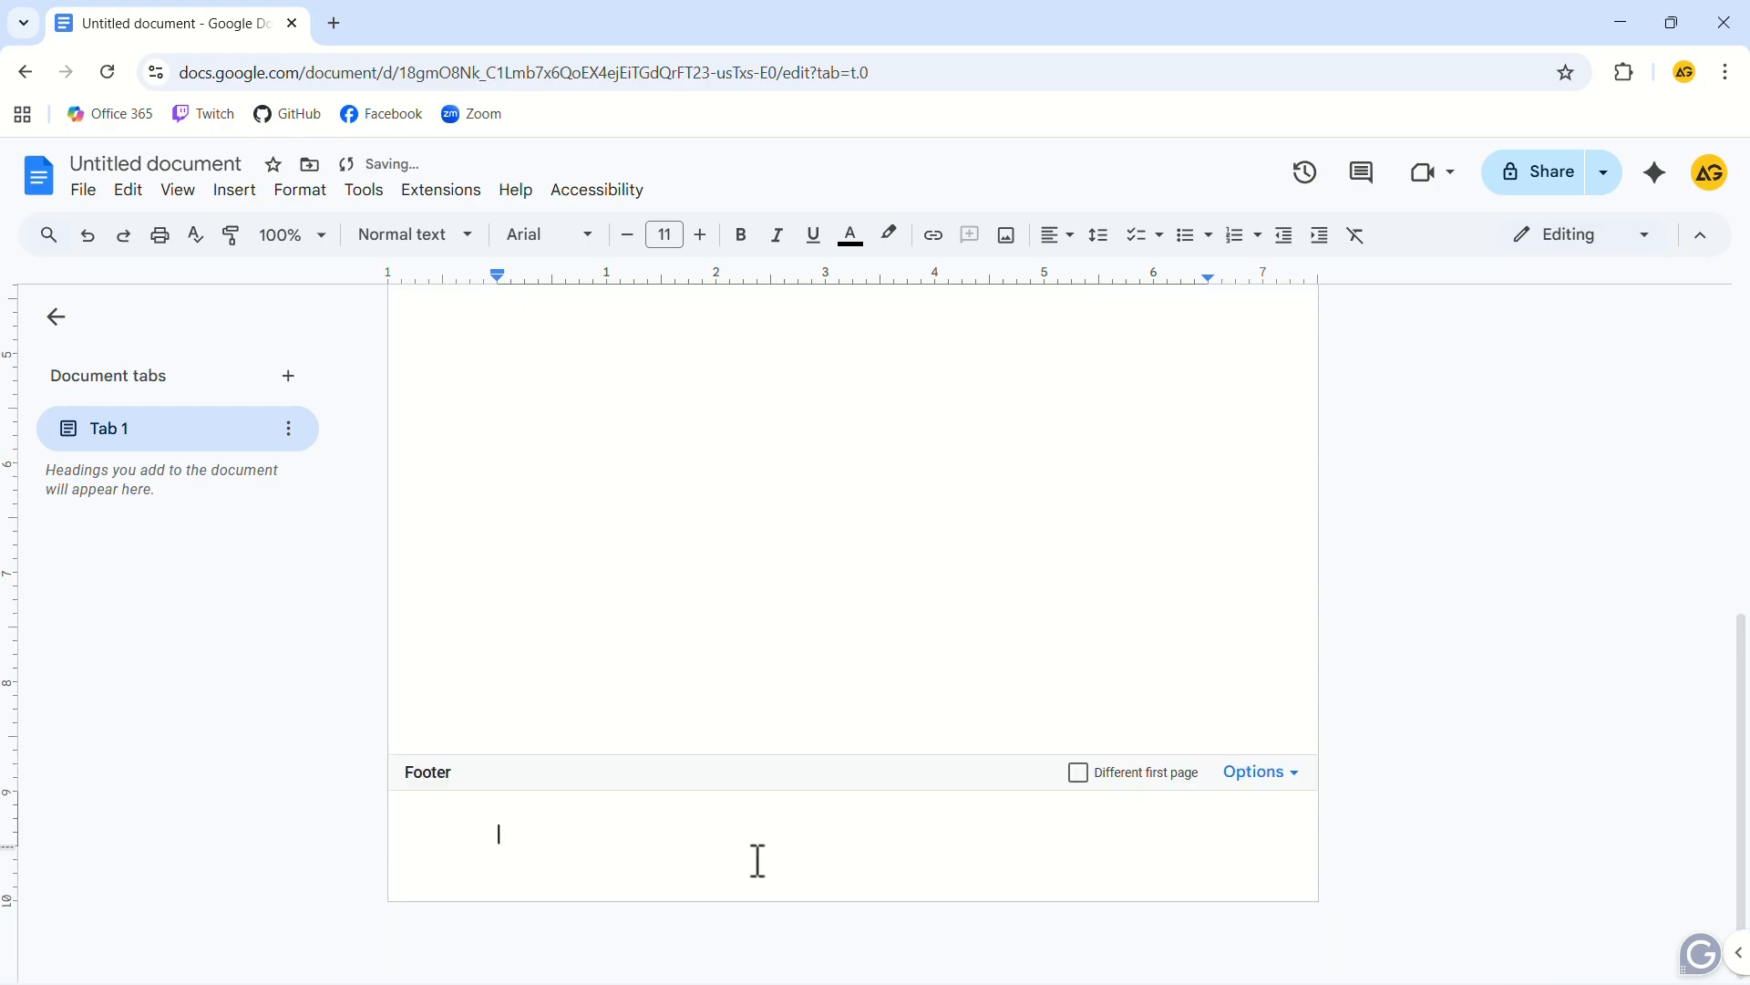
pyautogui.write('WWW.example.com')
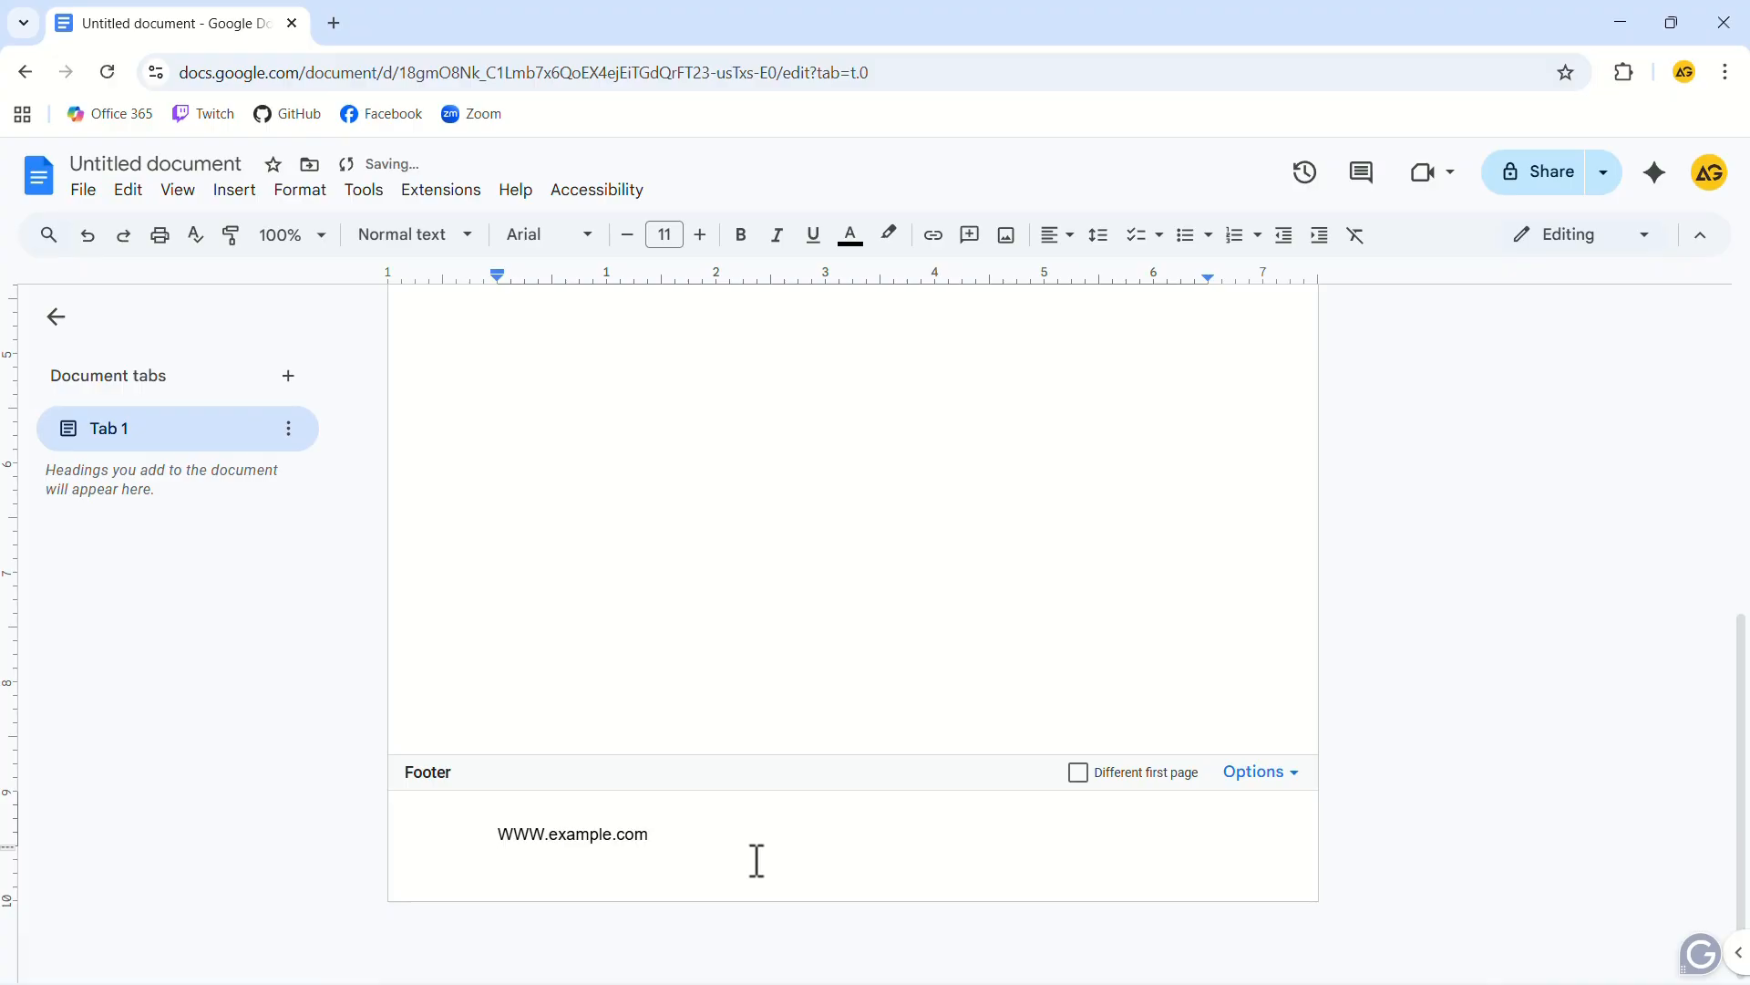
pyautogui.moveTo(686, 839); pyautogui.dragTo(498, 833)
pyautogui.click(1060, 235)
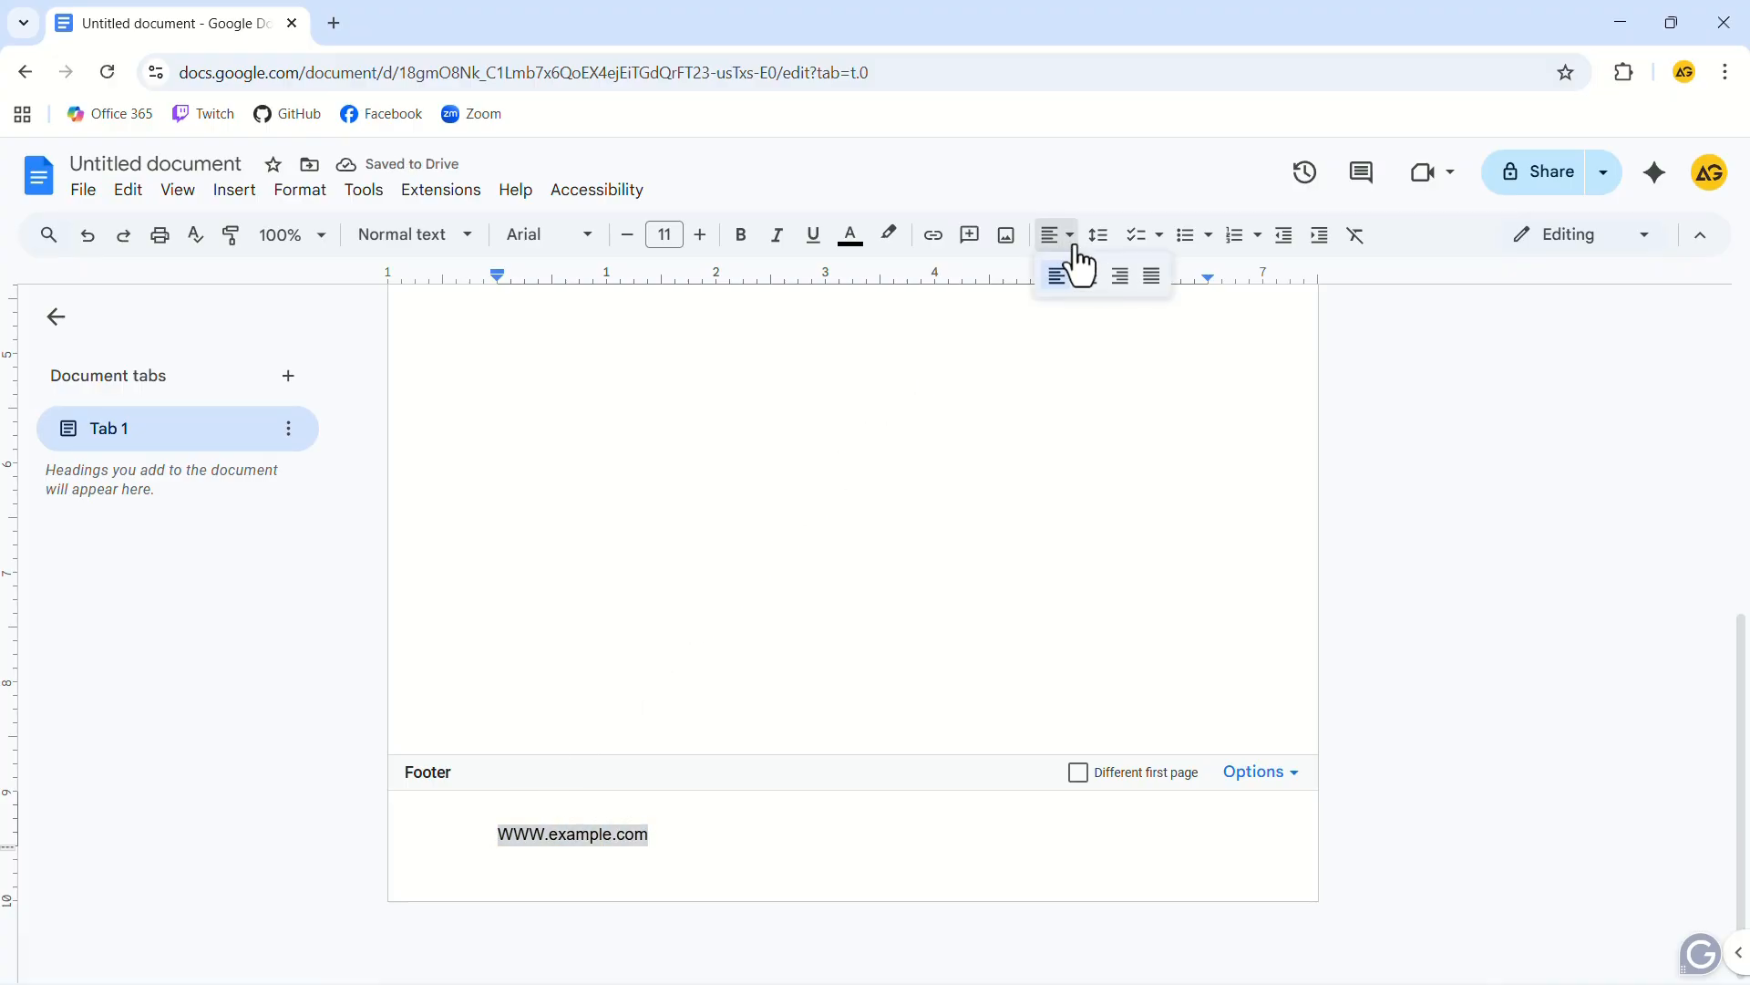
pyautogui.click(1090, 275)
pyautogui.click(981, 592)
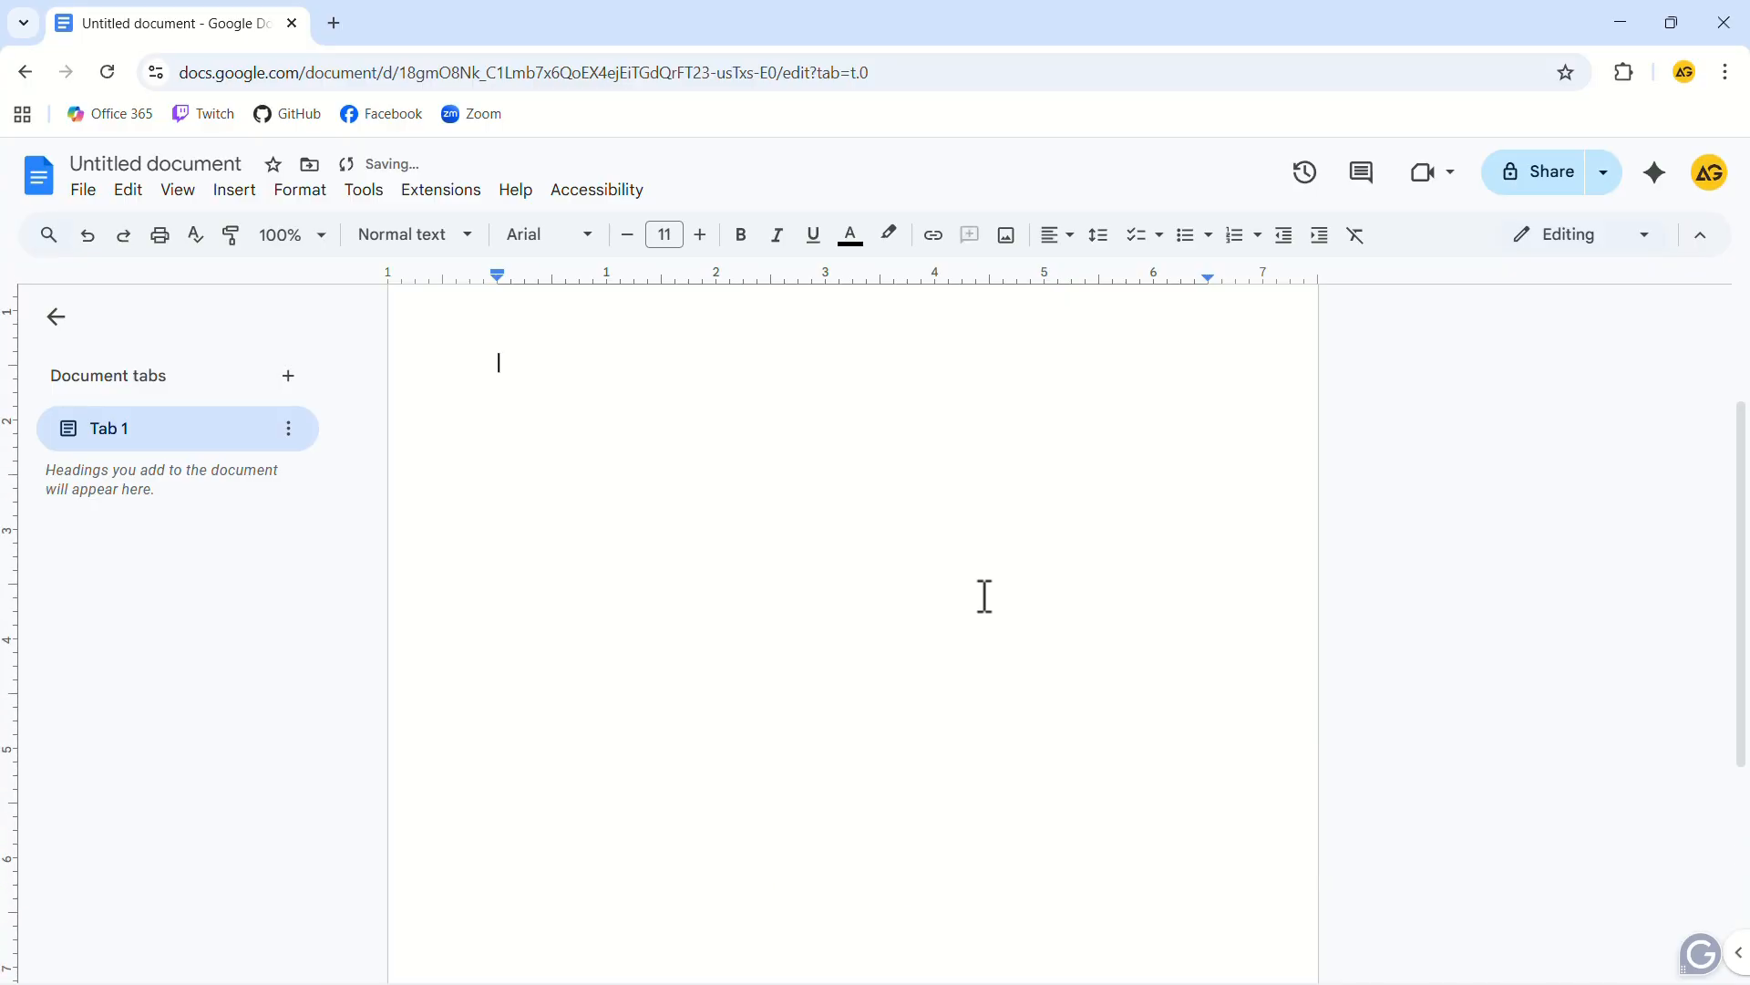
# Step: Review the header logo, contact details and footer across the whole page at reduced zoom, then restore the default zoom
pyautogui.hotkey('ctrl', '-')
pyautogui.hotkey('ctrl', '-')
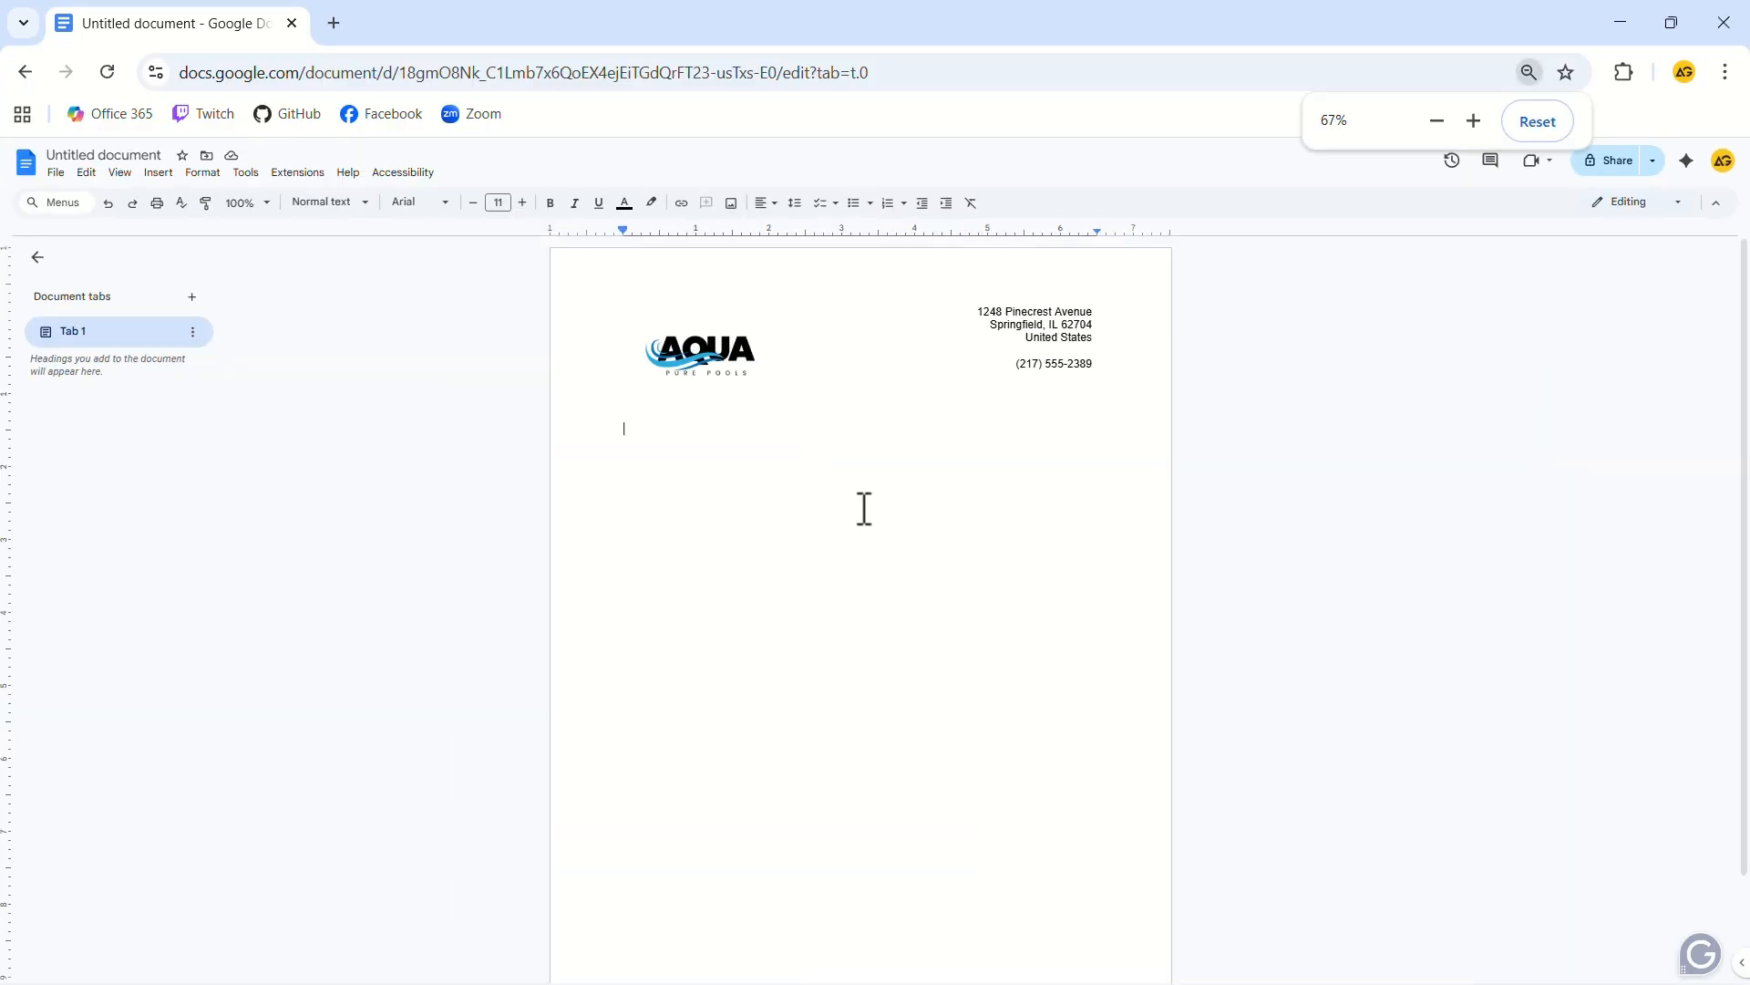
pyautogui.scroll(-2, 863, 508)
pyautogui.scroll(2, 934, 587)
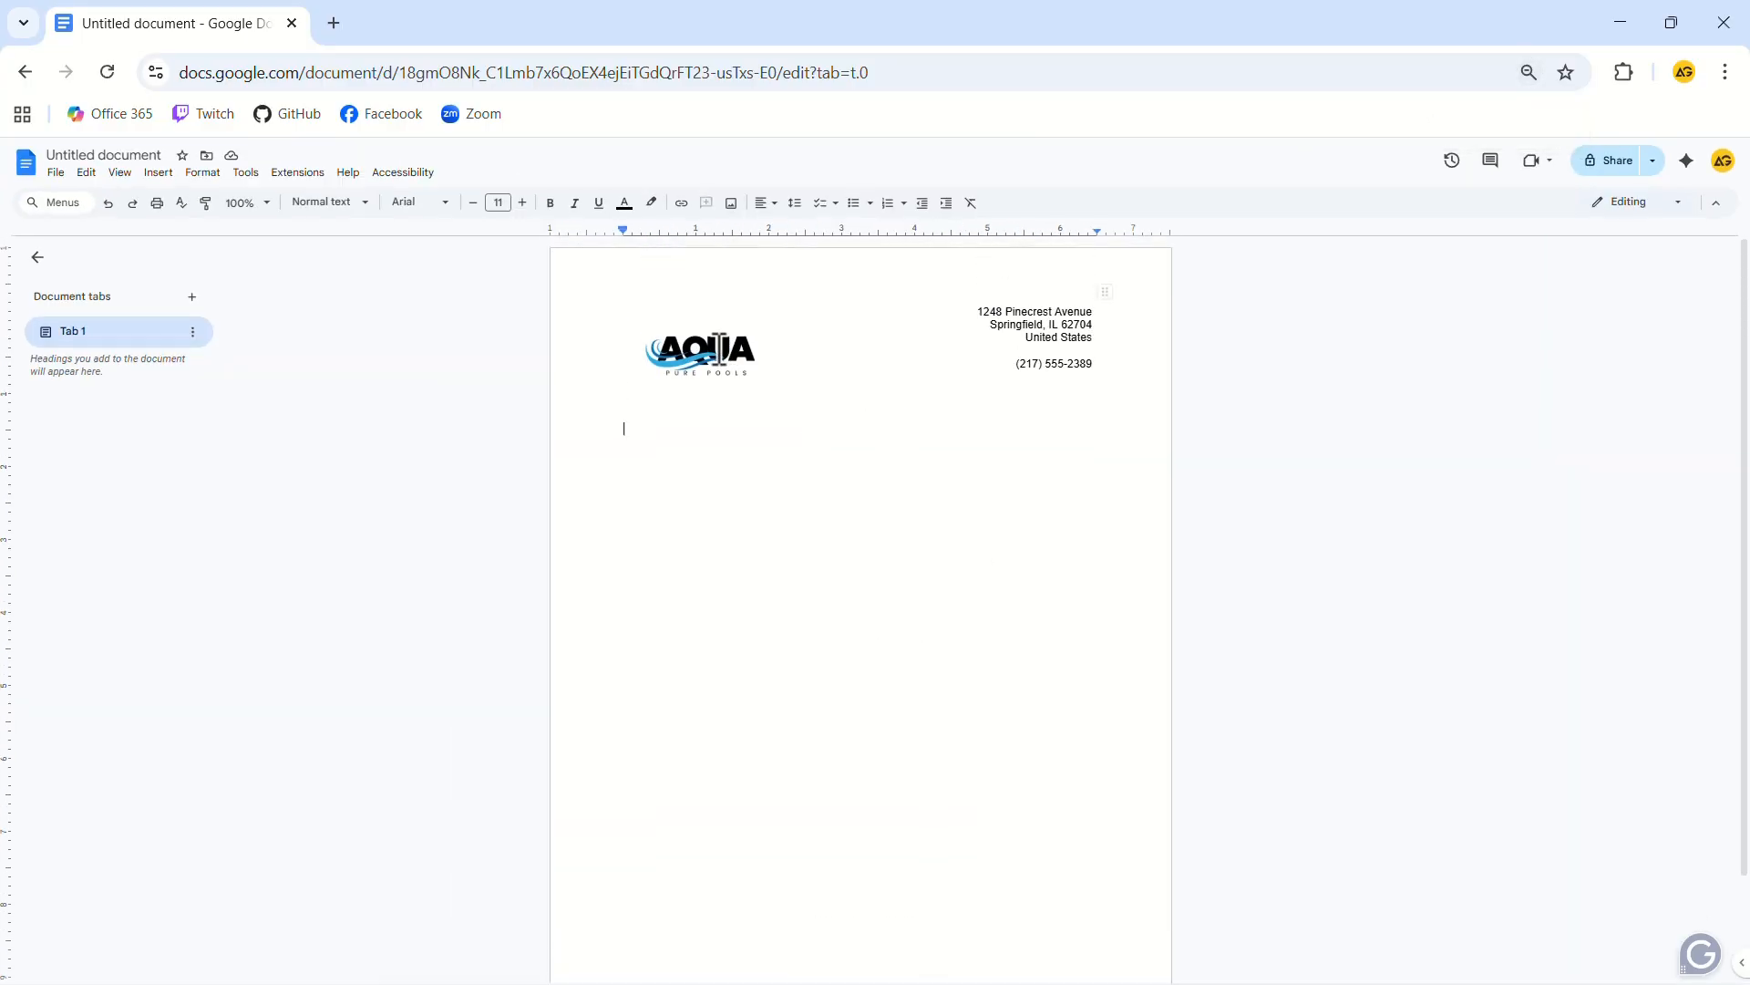
pyautogui.scroll(-2, 977, 363)
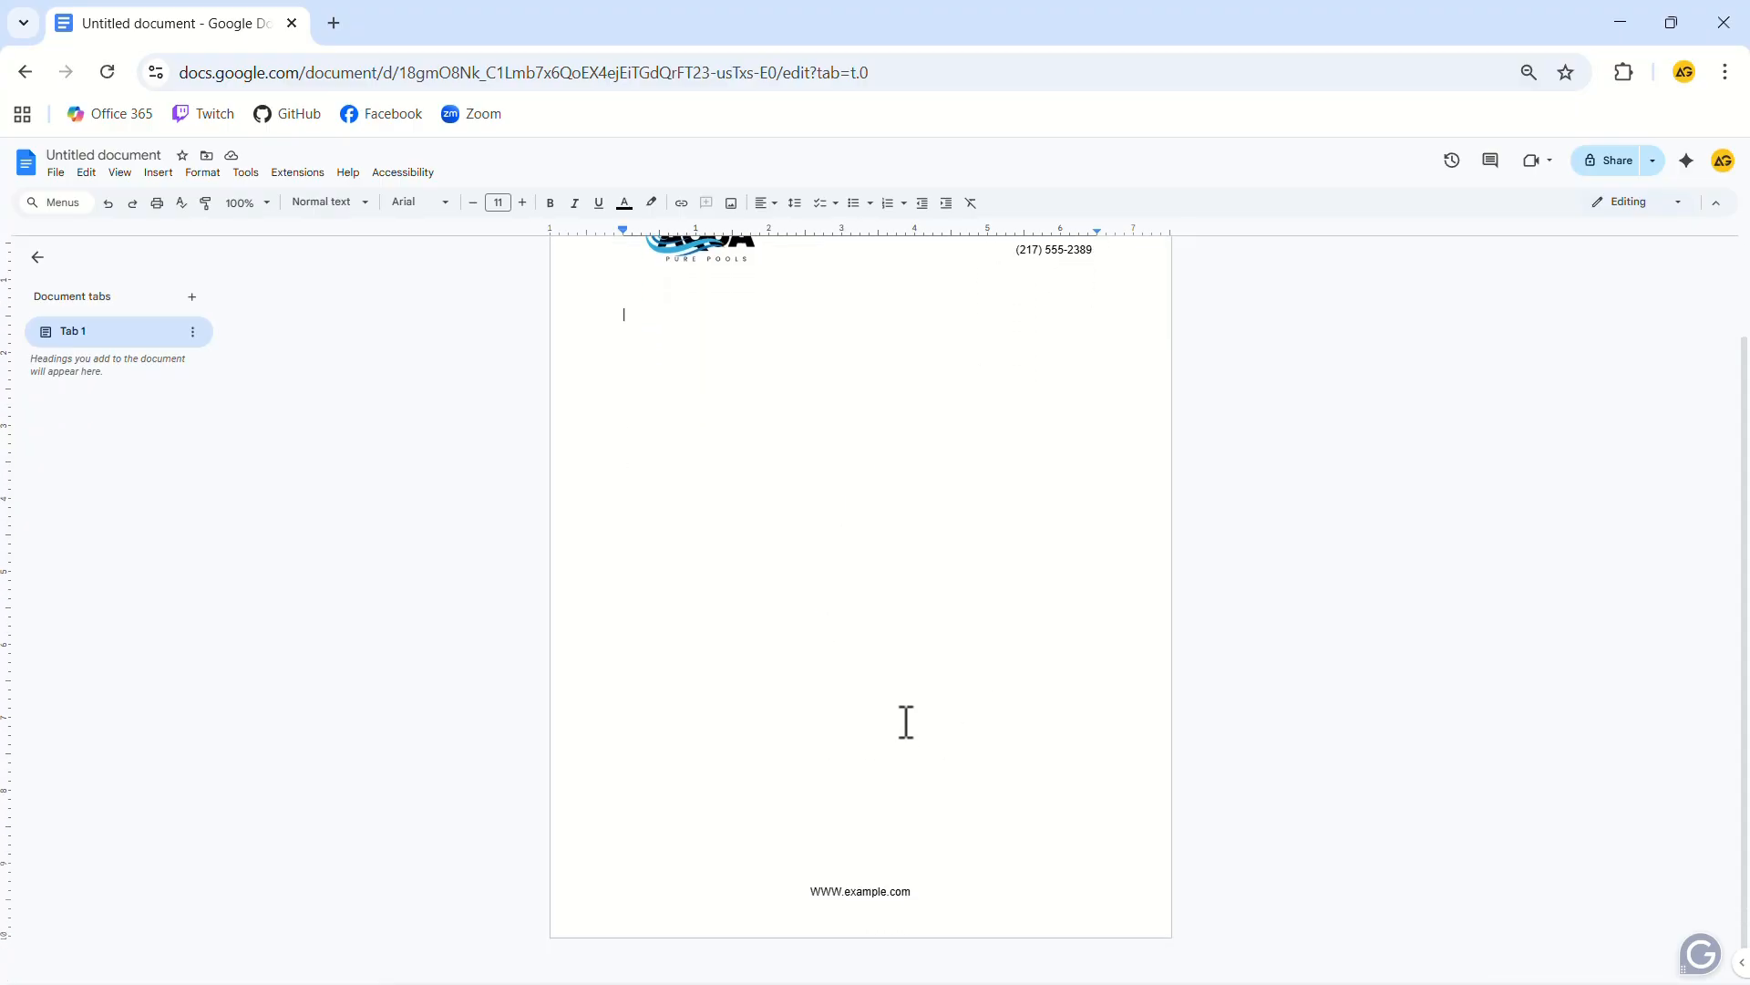
pyautogui.scroll(2, 906, 722)
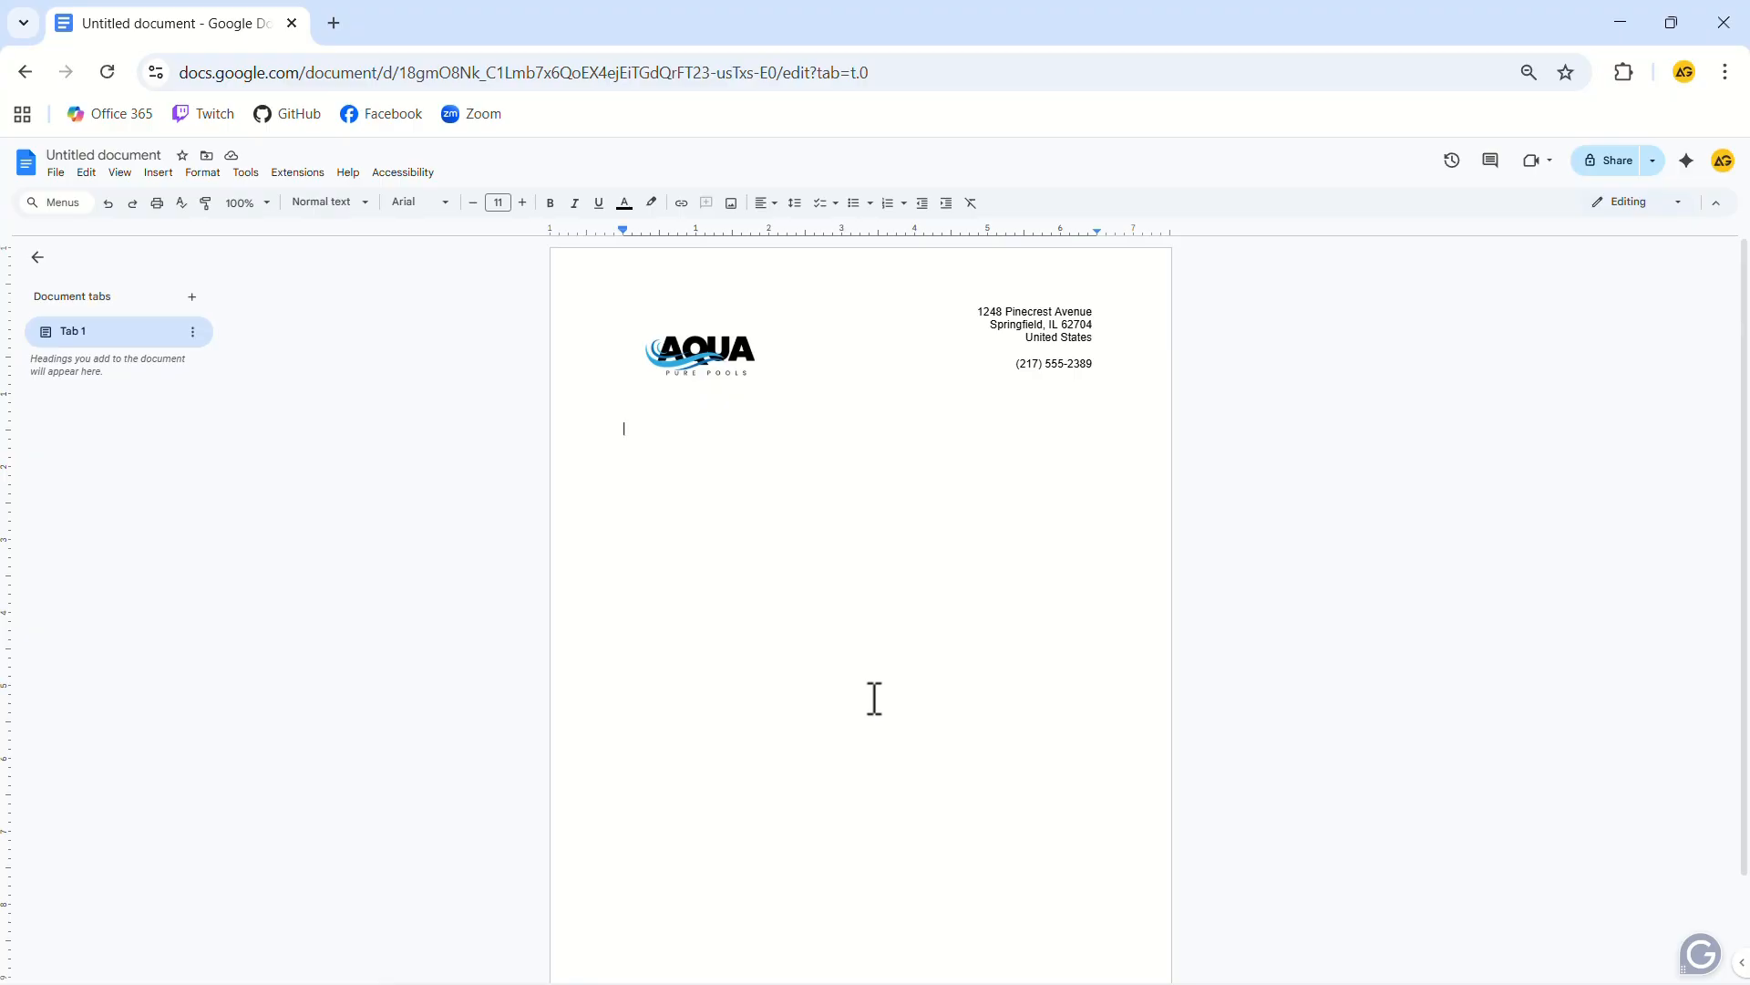
pyautogui.hotkey('ctrl', '0')
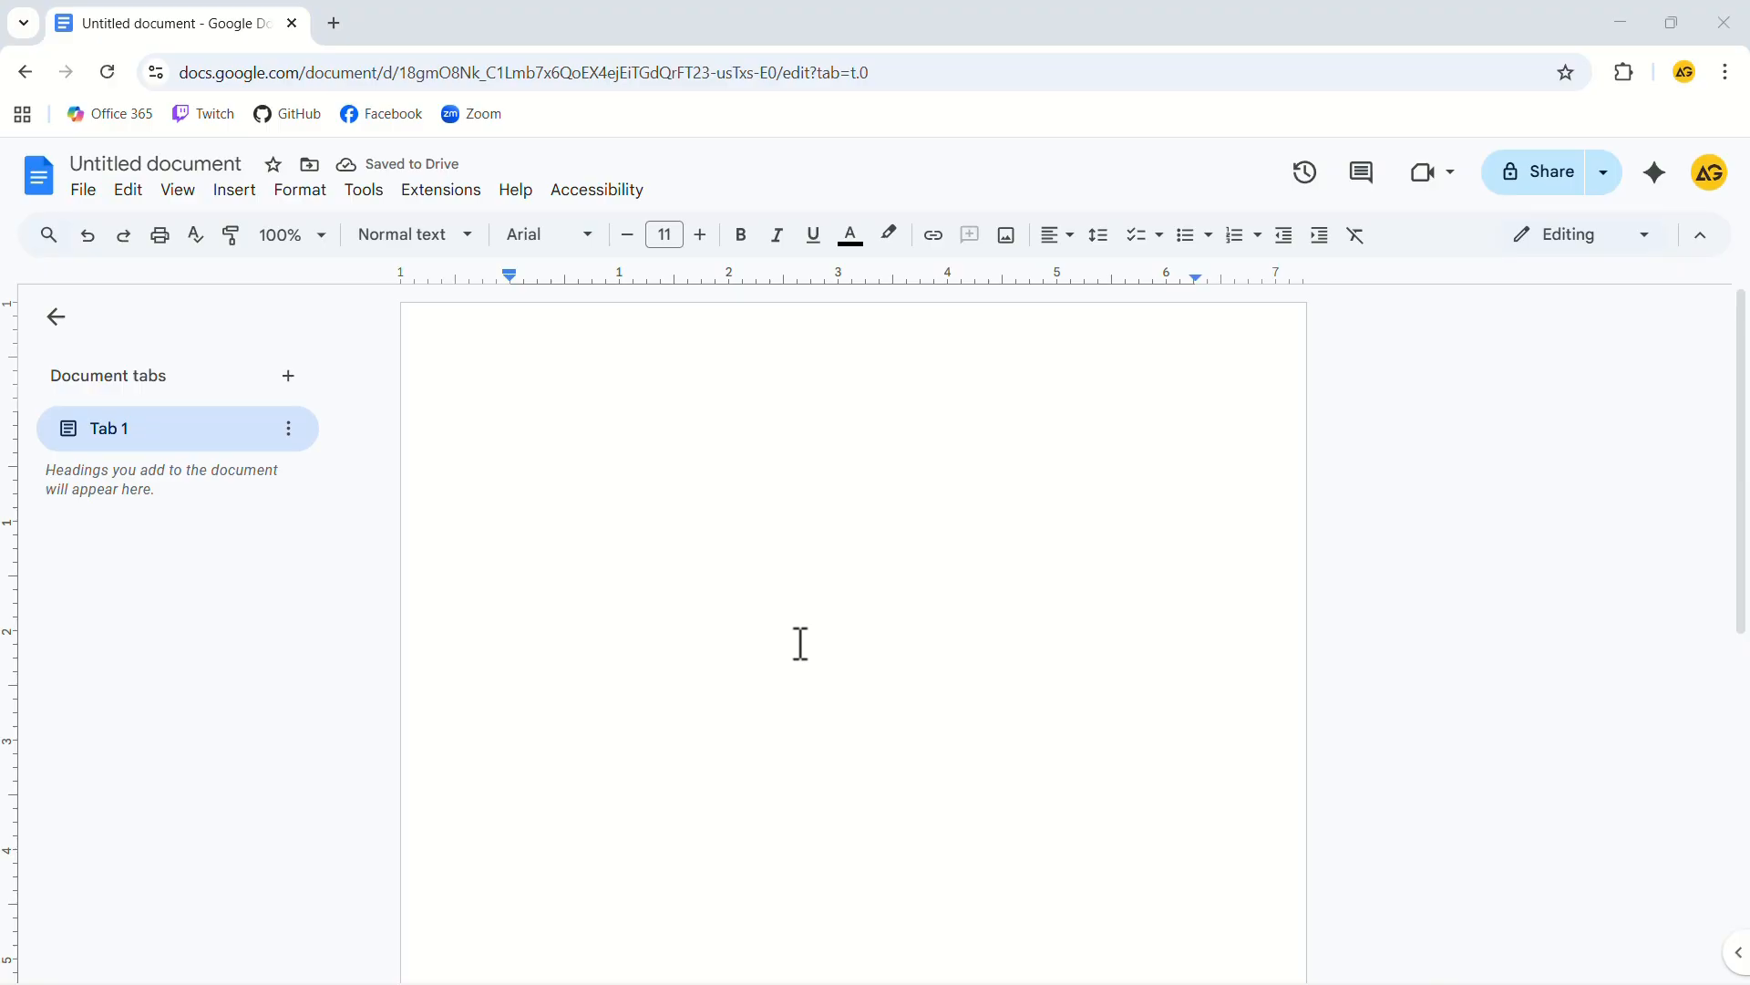
# Step: Insert the letterhead image "3" from the computer into the blank document and select it
pyautogui.click(227, 205)
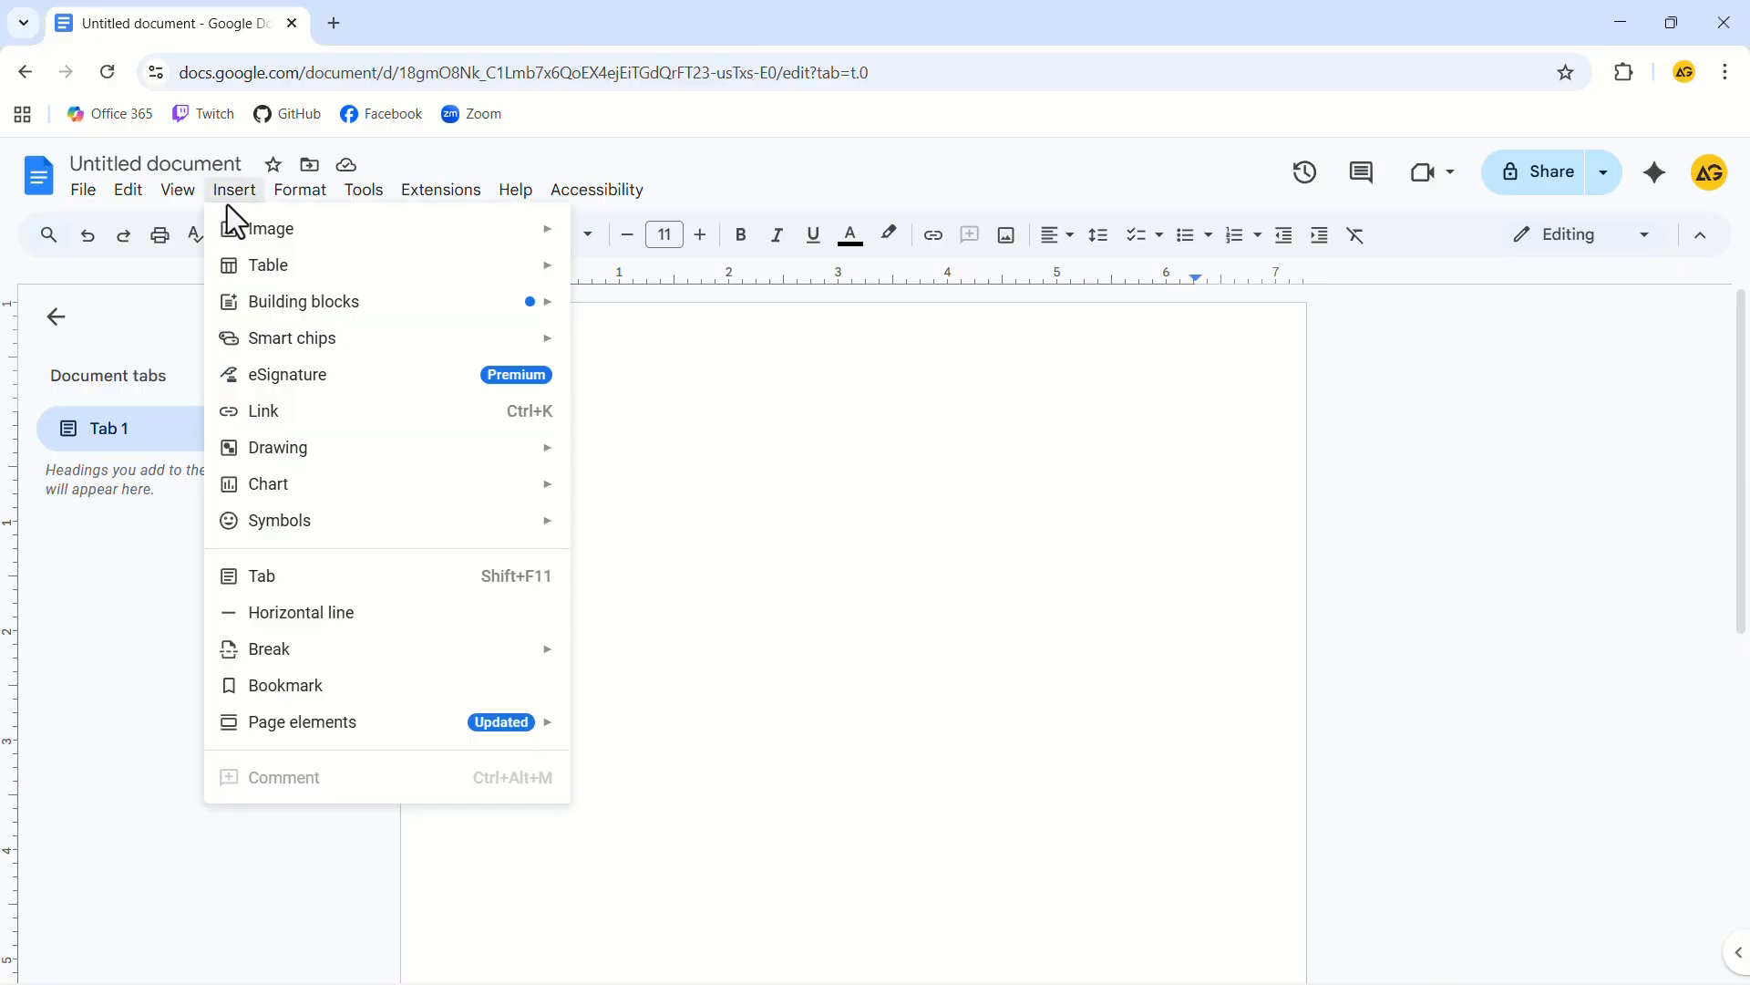
pyautogui.moveTo(265, 247)
pyautogui.click(611, 242)
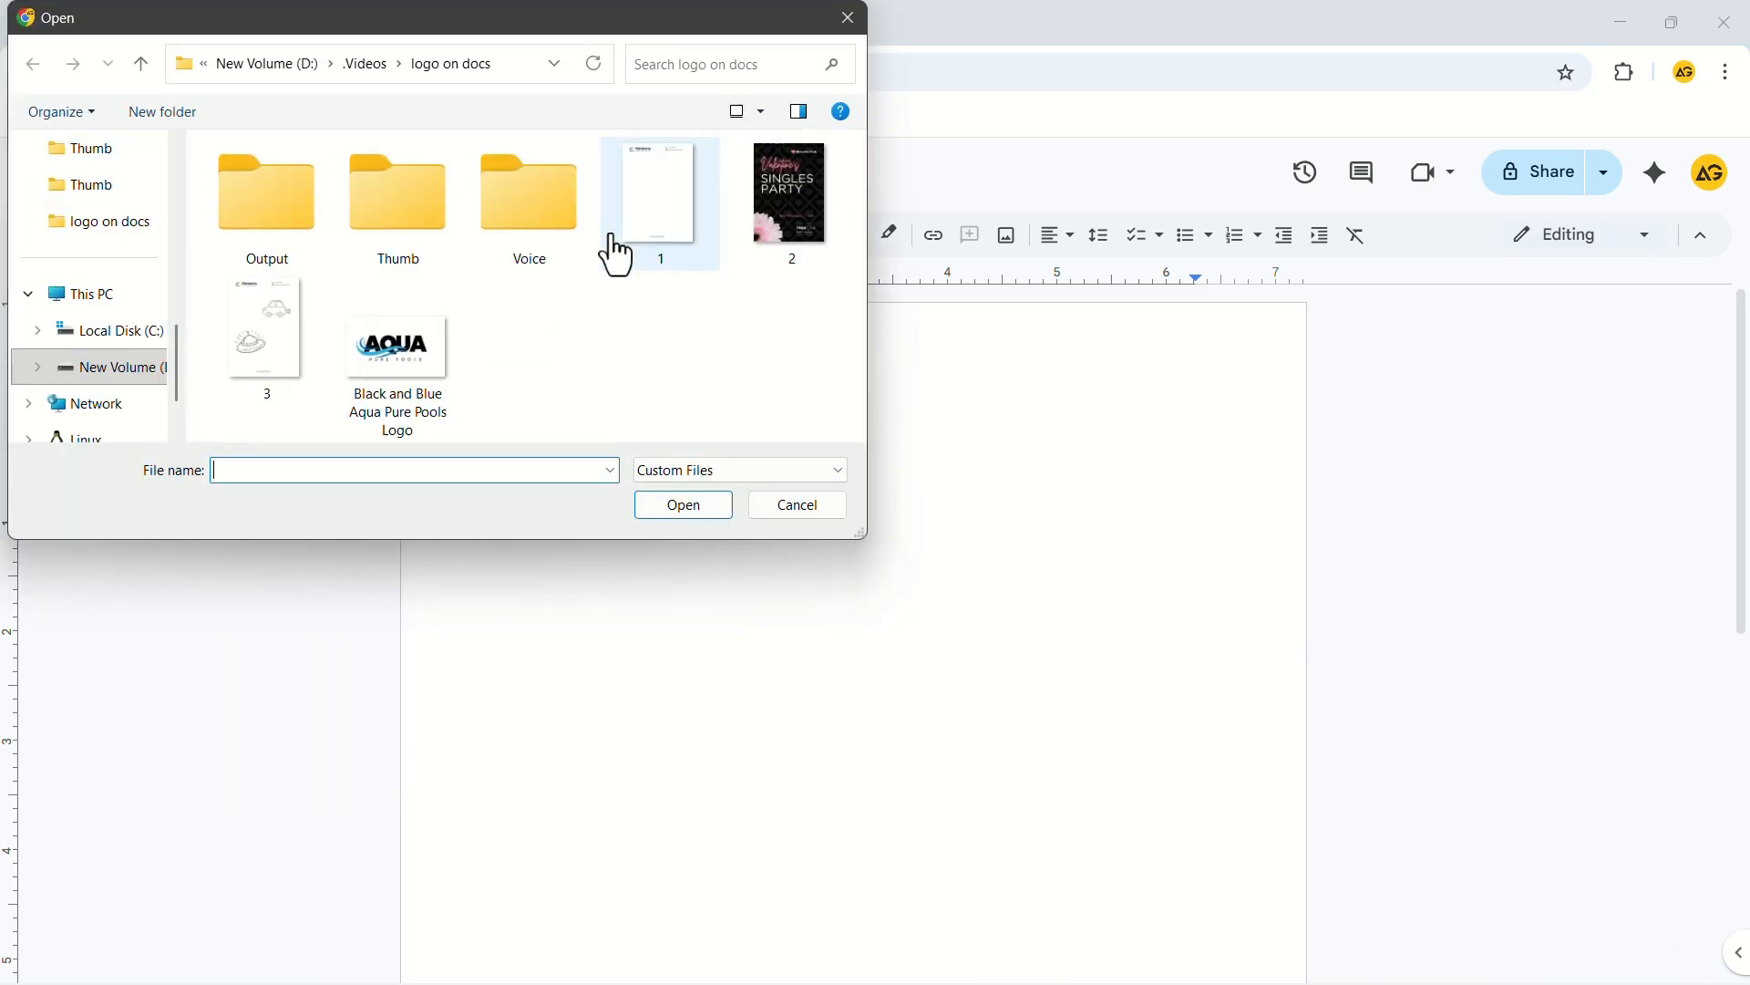
pyautogui.doubleClick(264, 333)
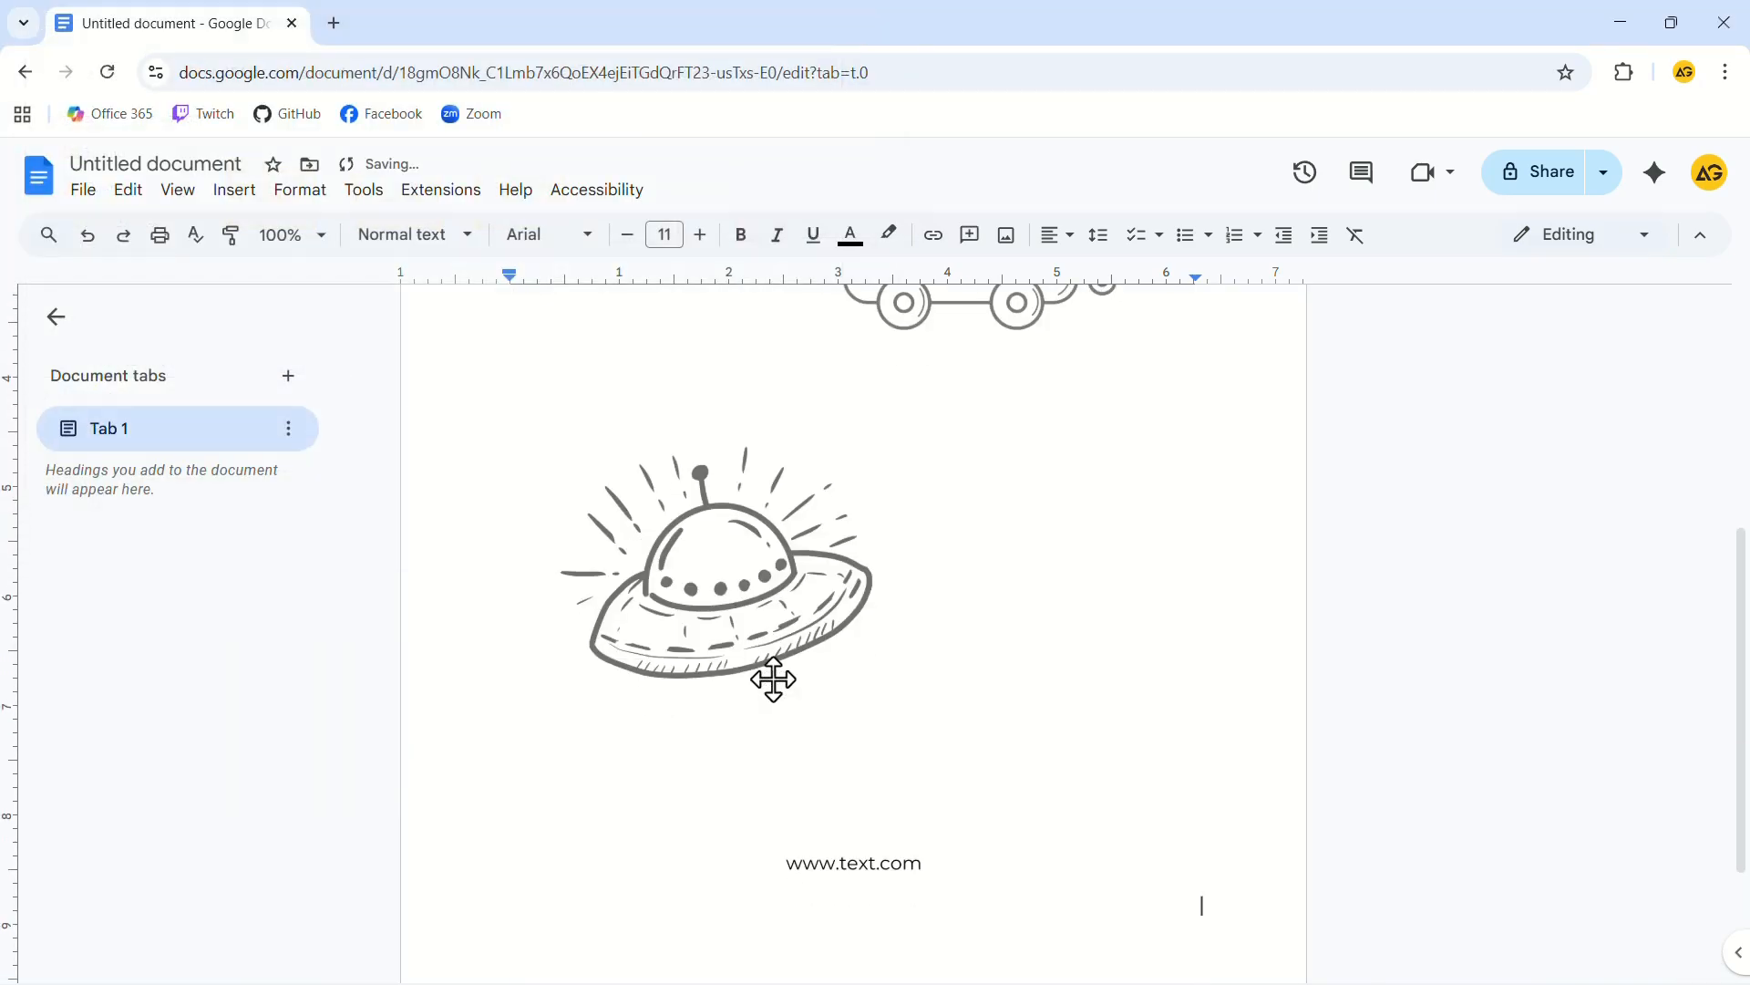
pyautogui.scroll(5, 775, 693)
pyautogui.click(781, 721)
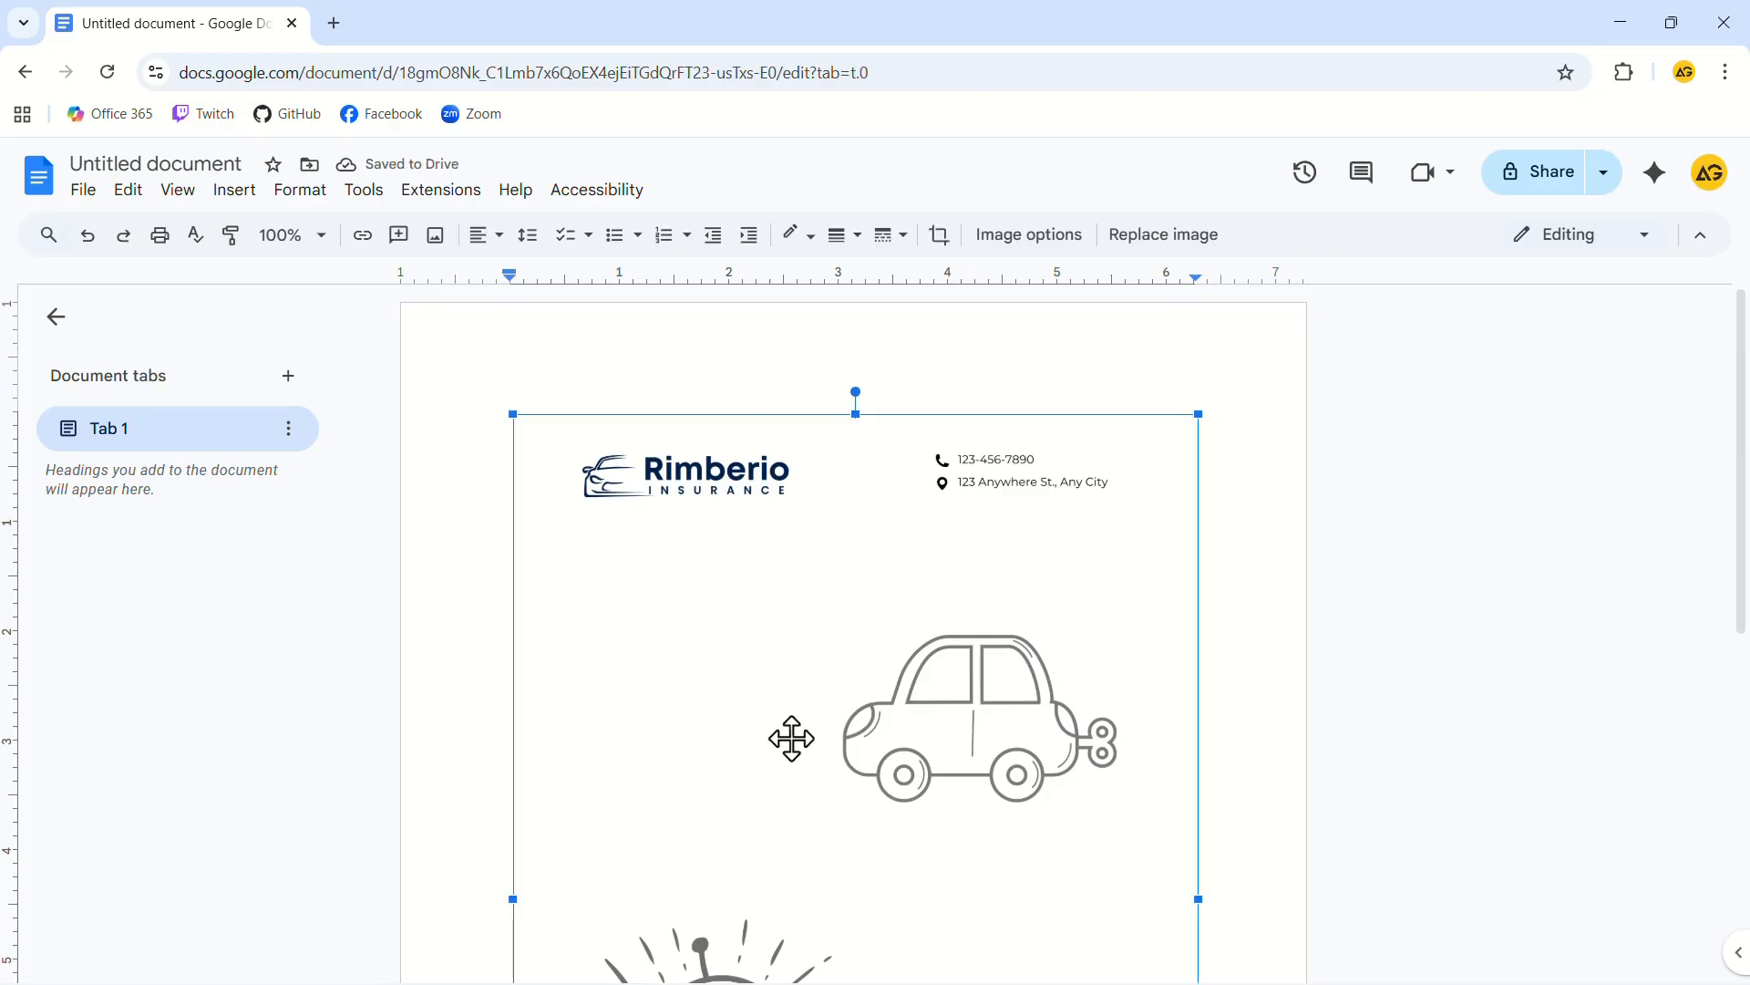
# Step: Set the inserted letterhead image's text wrapping to Behind text
pyautogui.scroll(-7, 791, 739)
pyautogui.scroll(6, 792, 739)
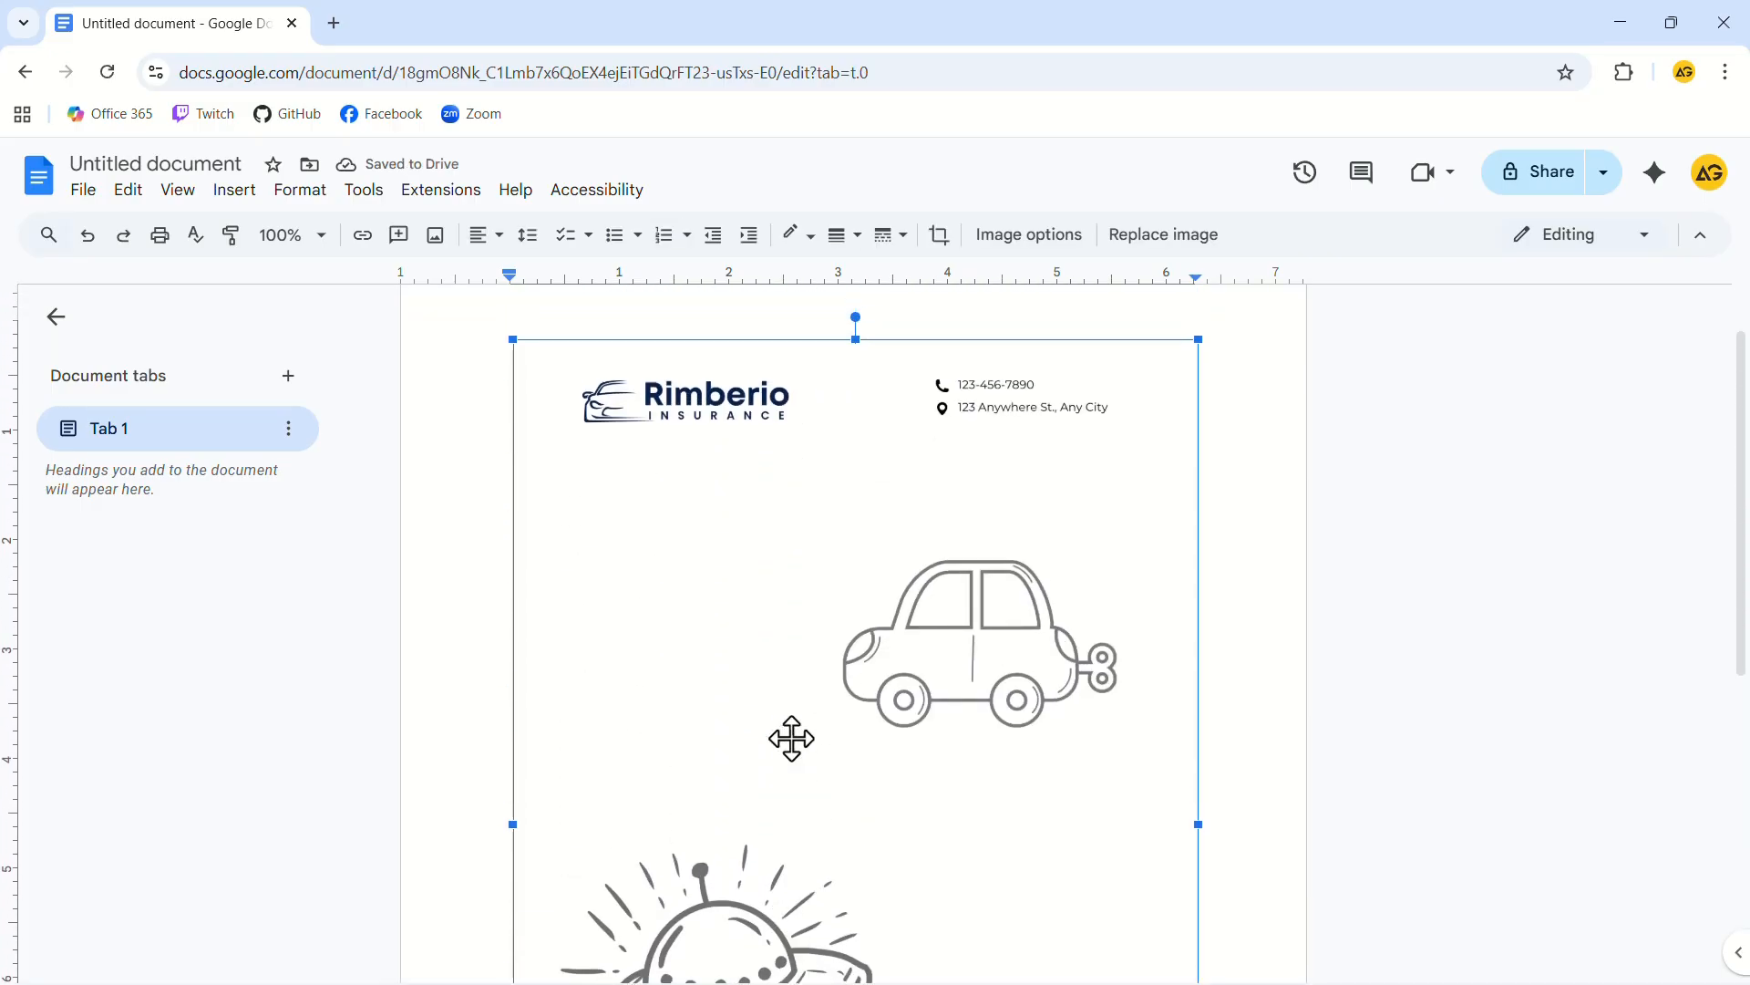
pyautogui.scroll(1, 792, 738)
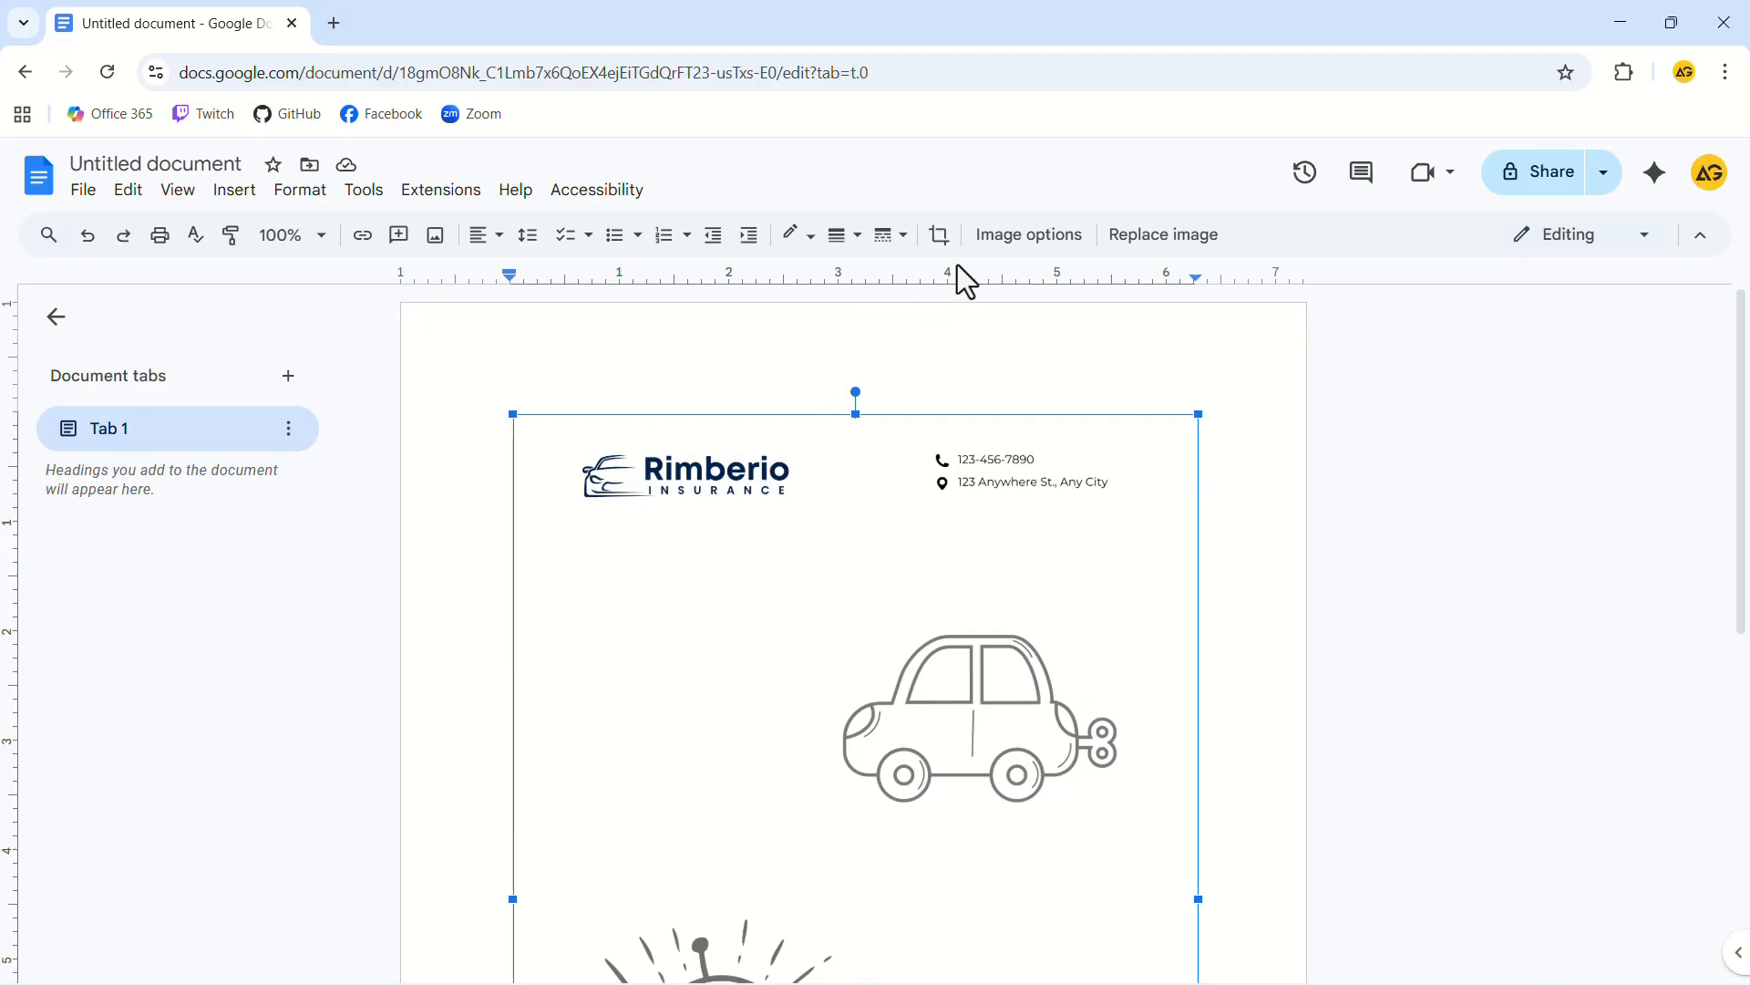
pyautogui.click(990, 250)
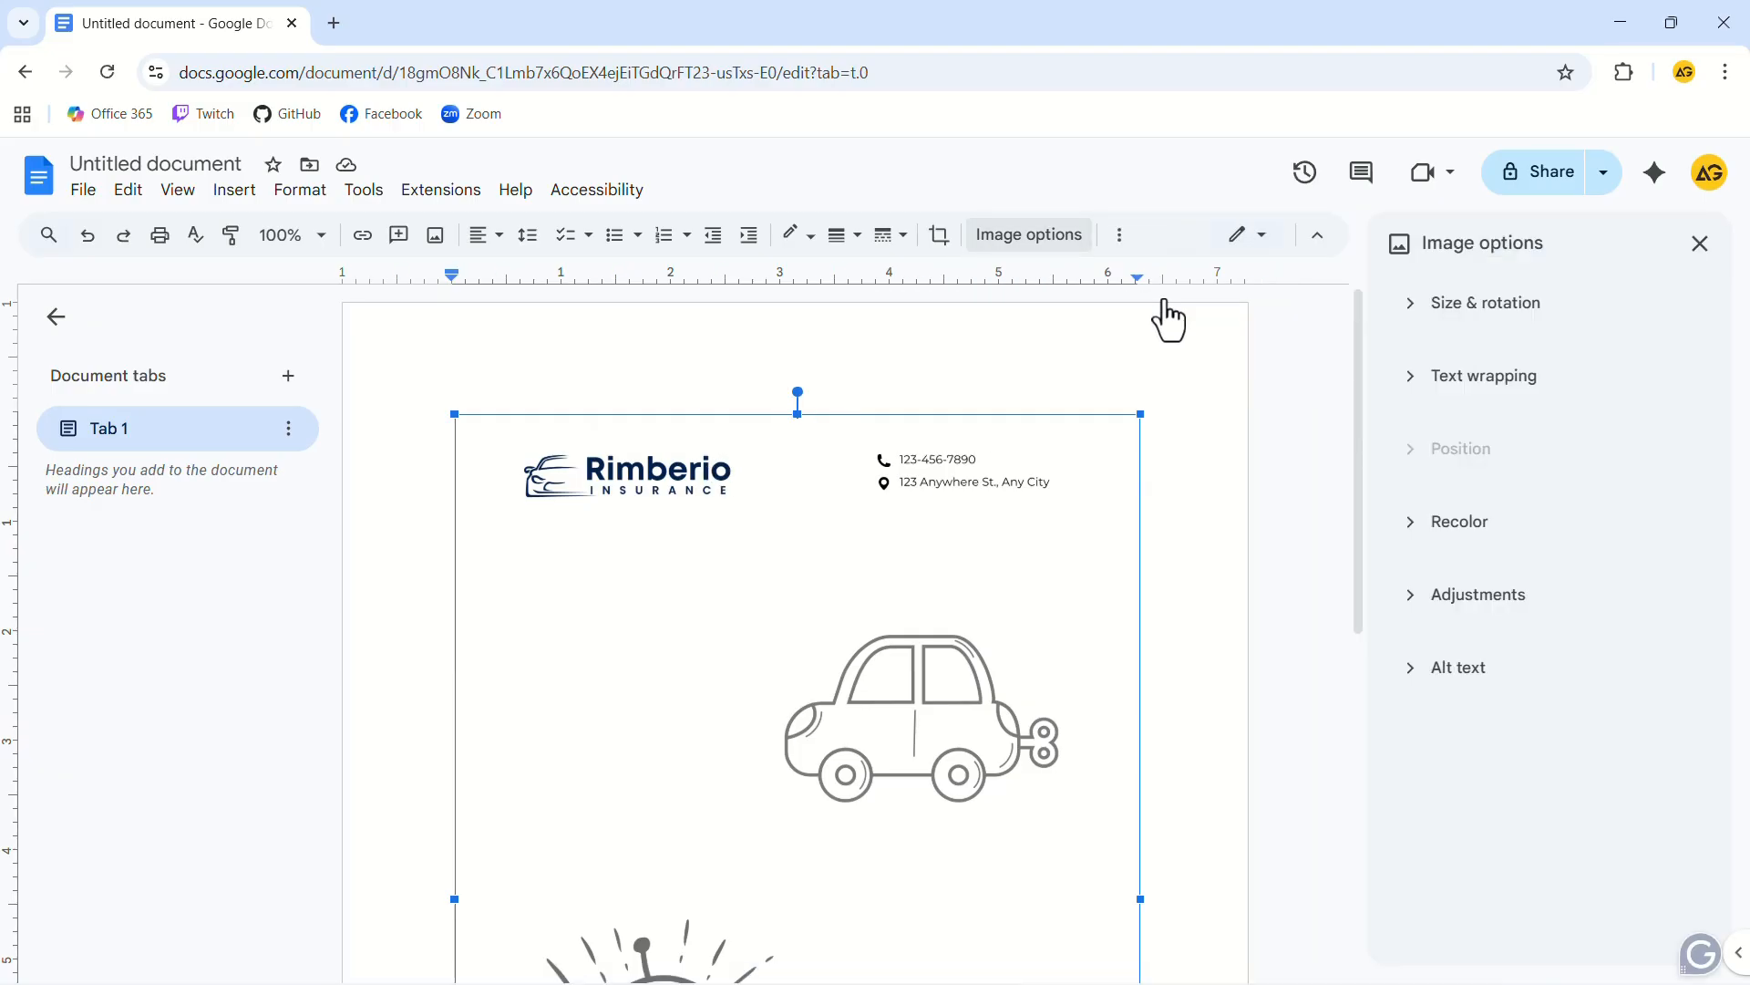
pyautogui.click(1410, 395)
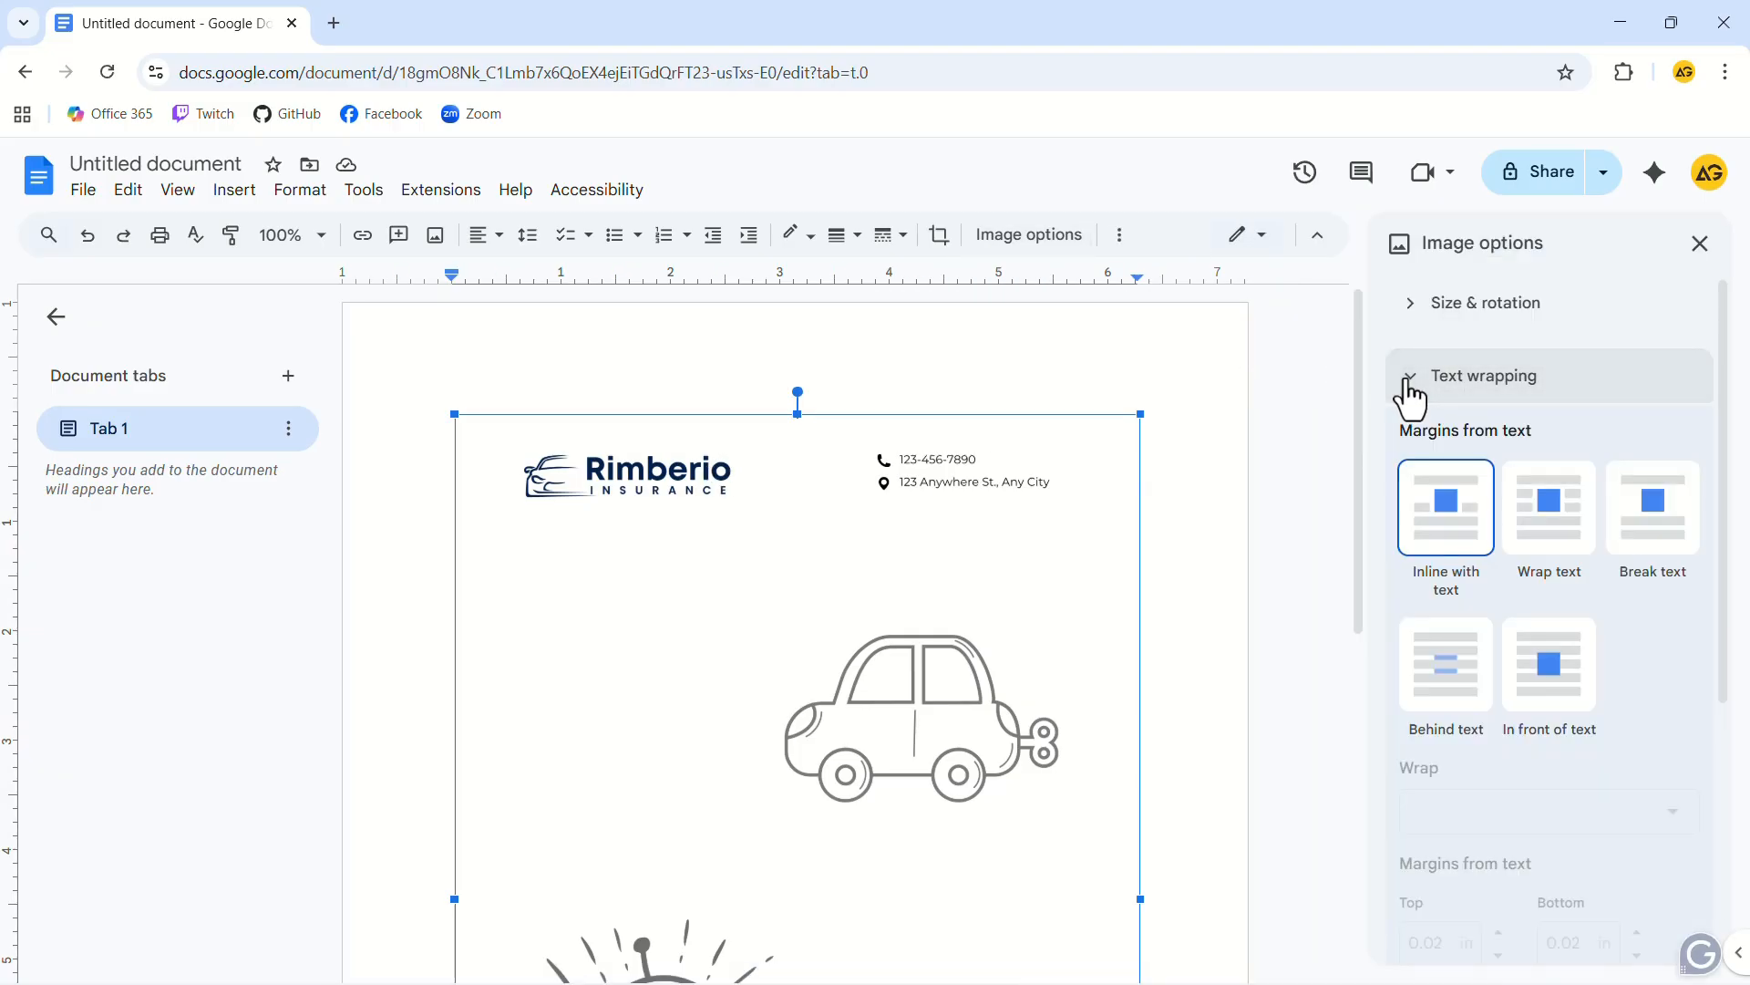
pyautogui.click(1461, 701)
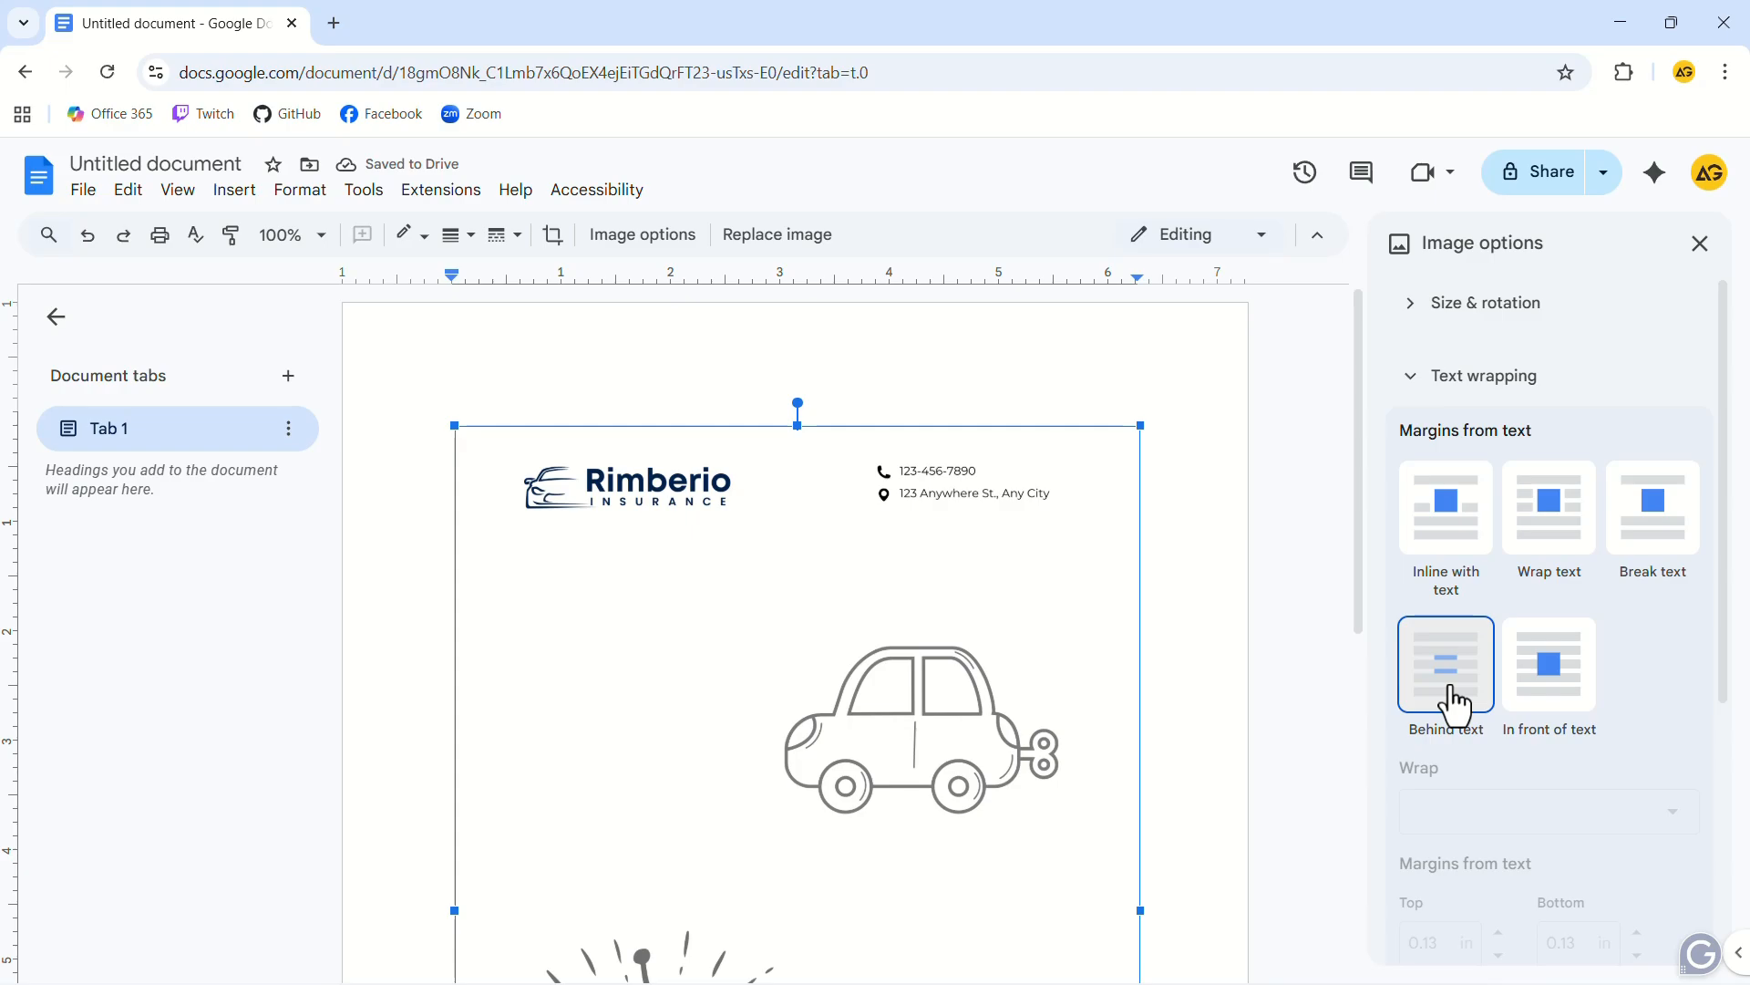
# Step: Fix the image's position on the page at X 0 in and Y 0 in, then close the image options
pyautogui.scroll(-4, 1453, 702)
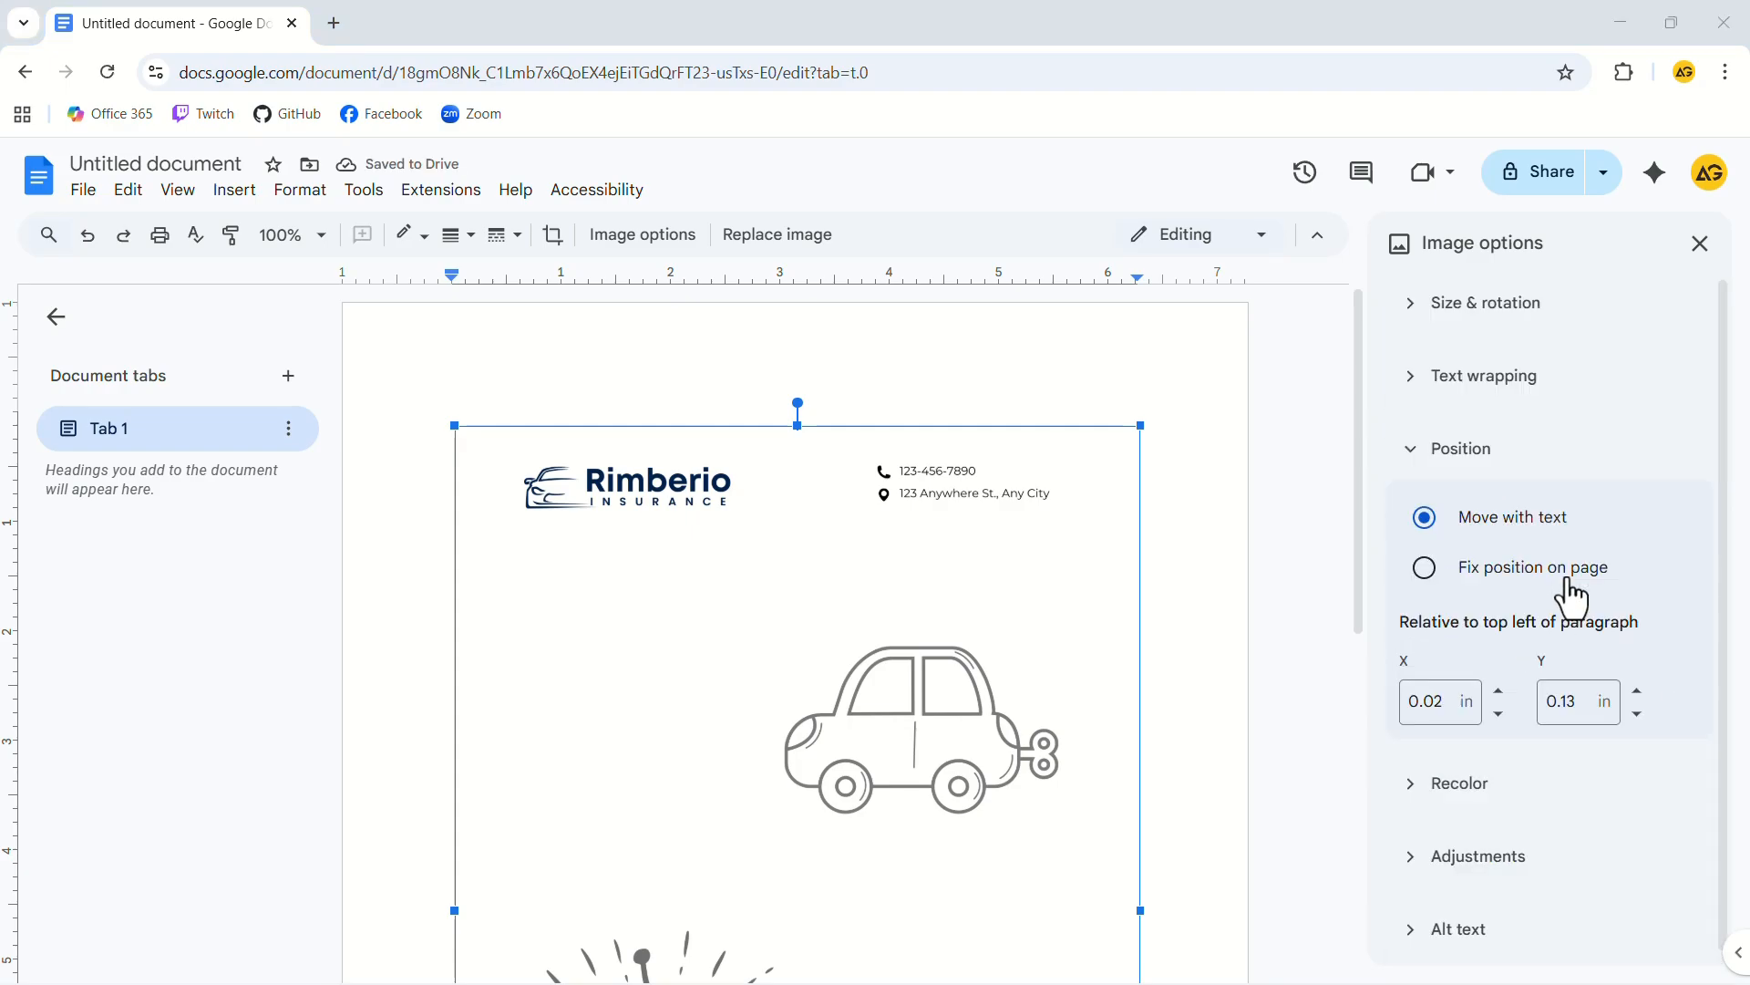
pyautogui.click(1426, 571)
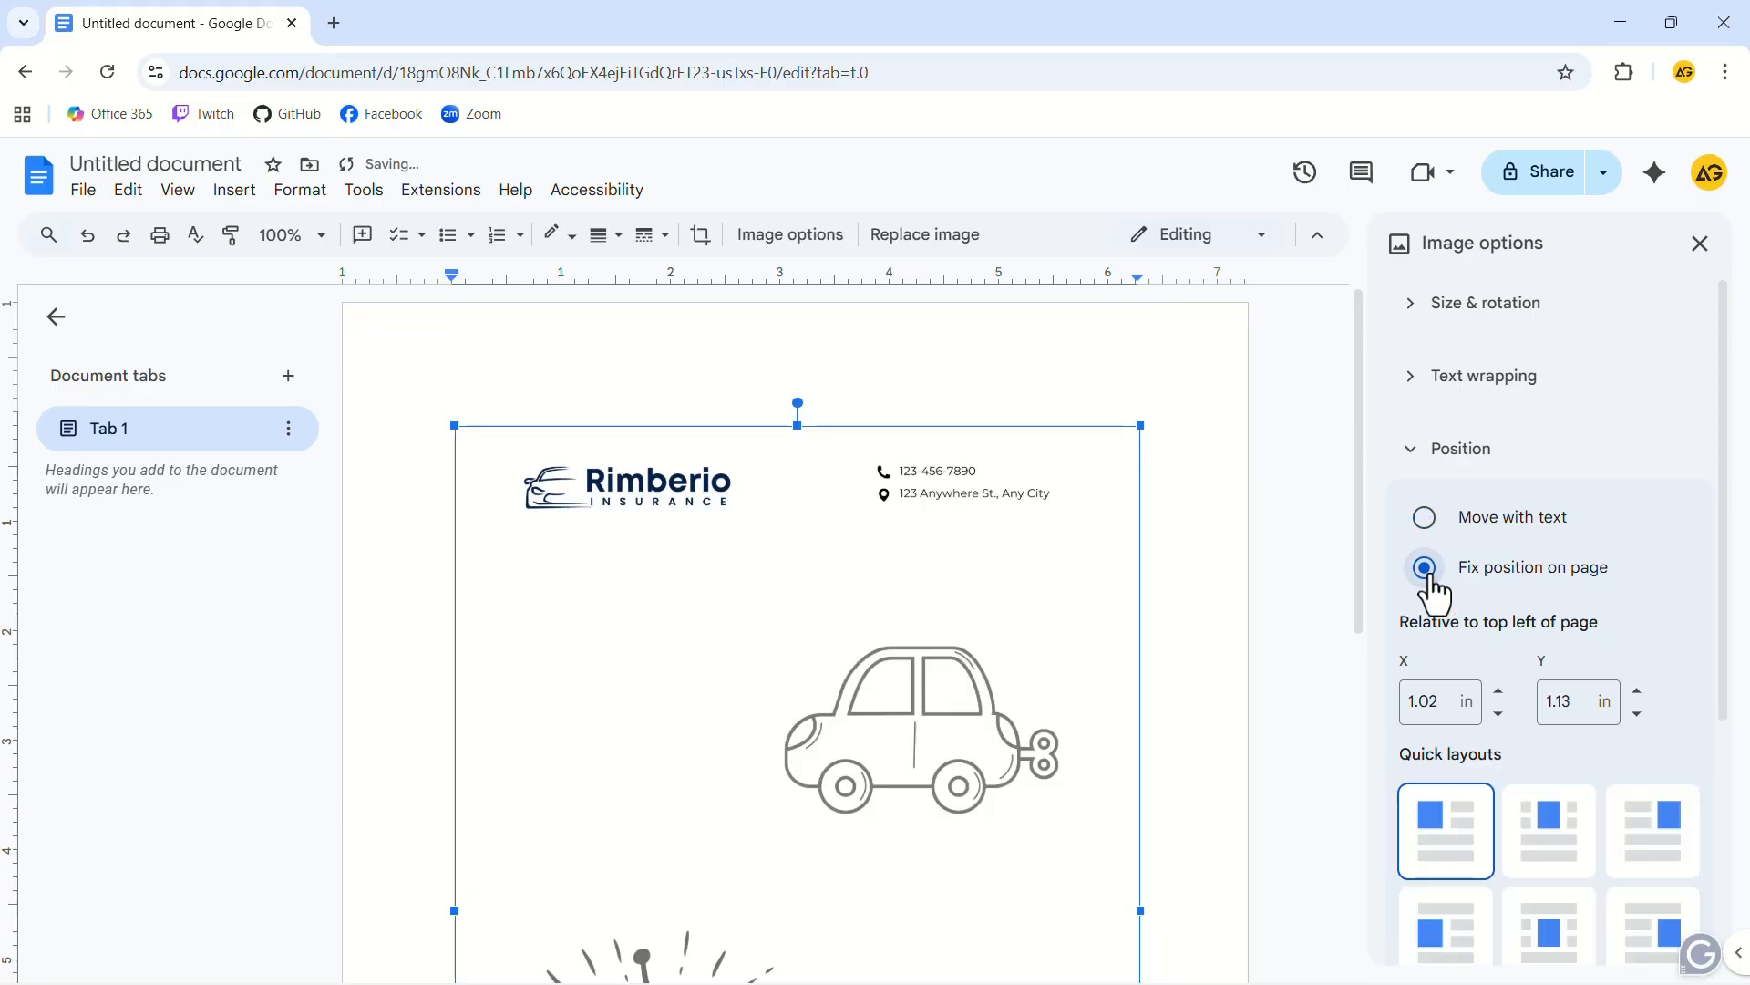
pyautogui.scroll(-1, 1434, 591)
pyautogui.doubleClick(1439, 587)
pyautogui.write('0')
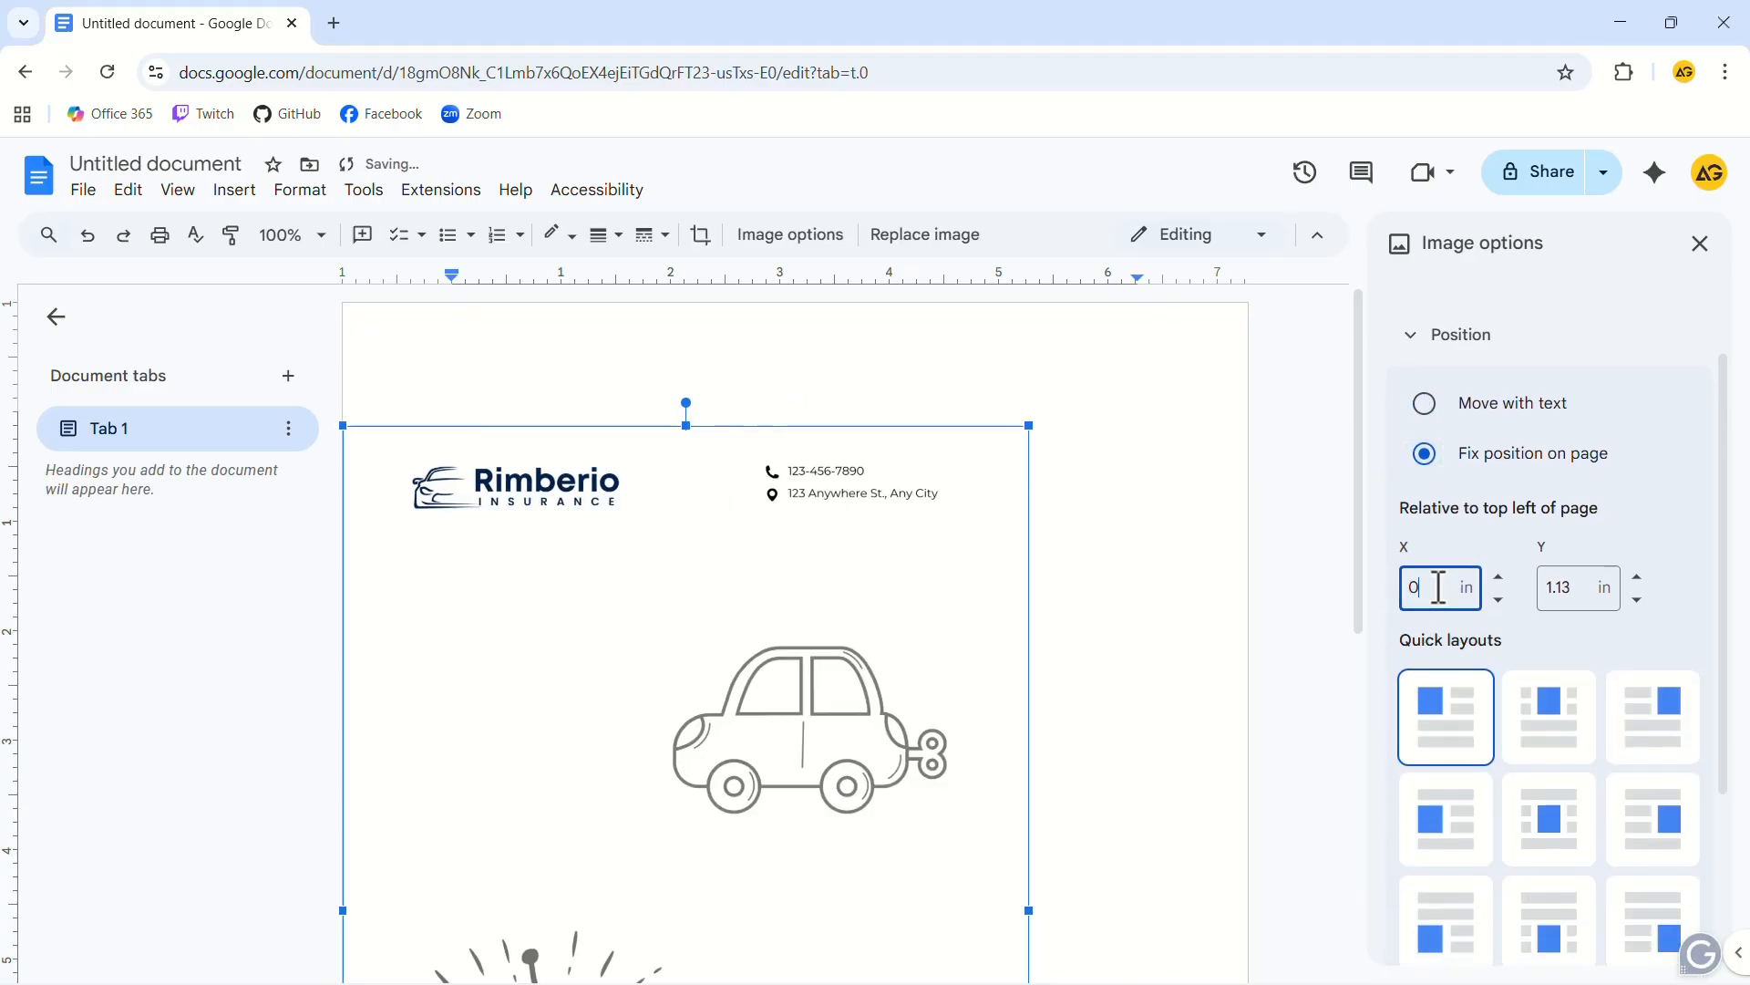
pyautogui.doubleClick(1559, 588)
pyautogui.write('0')
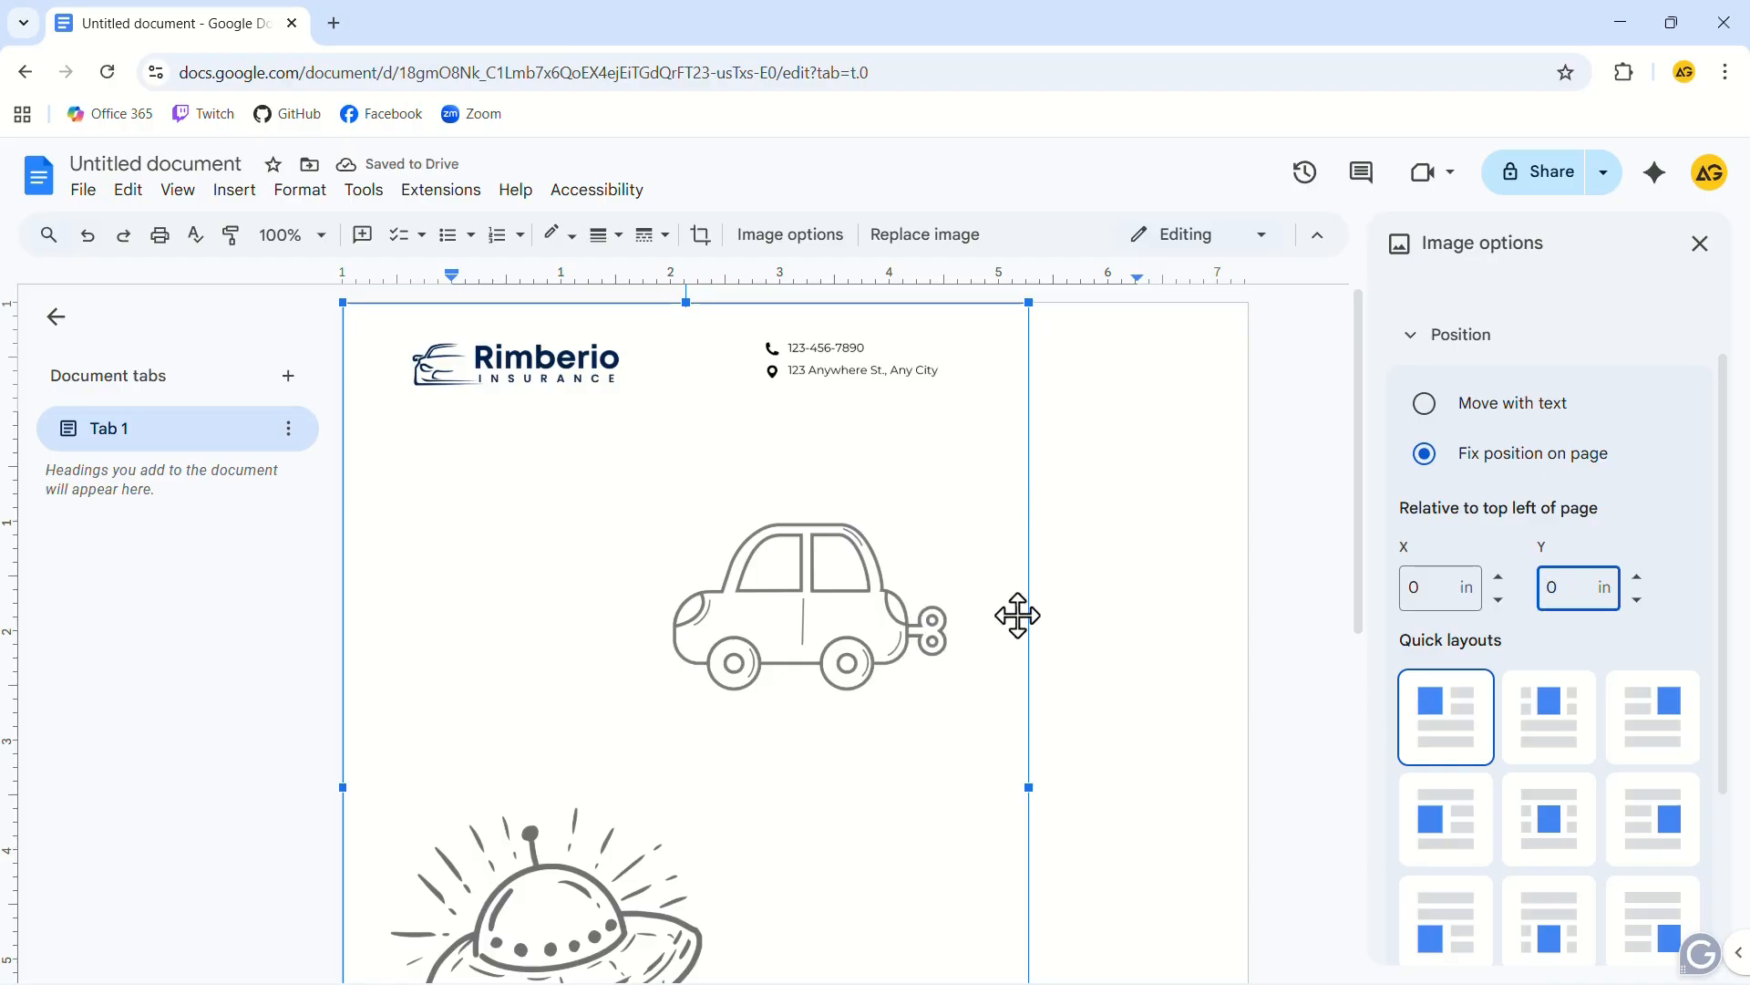
pyautogui.click(1701, 243)
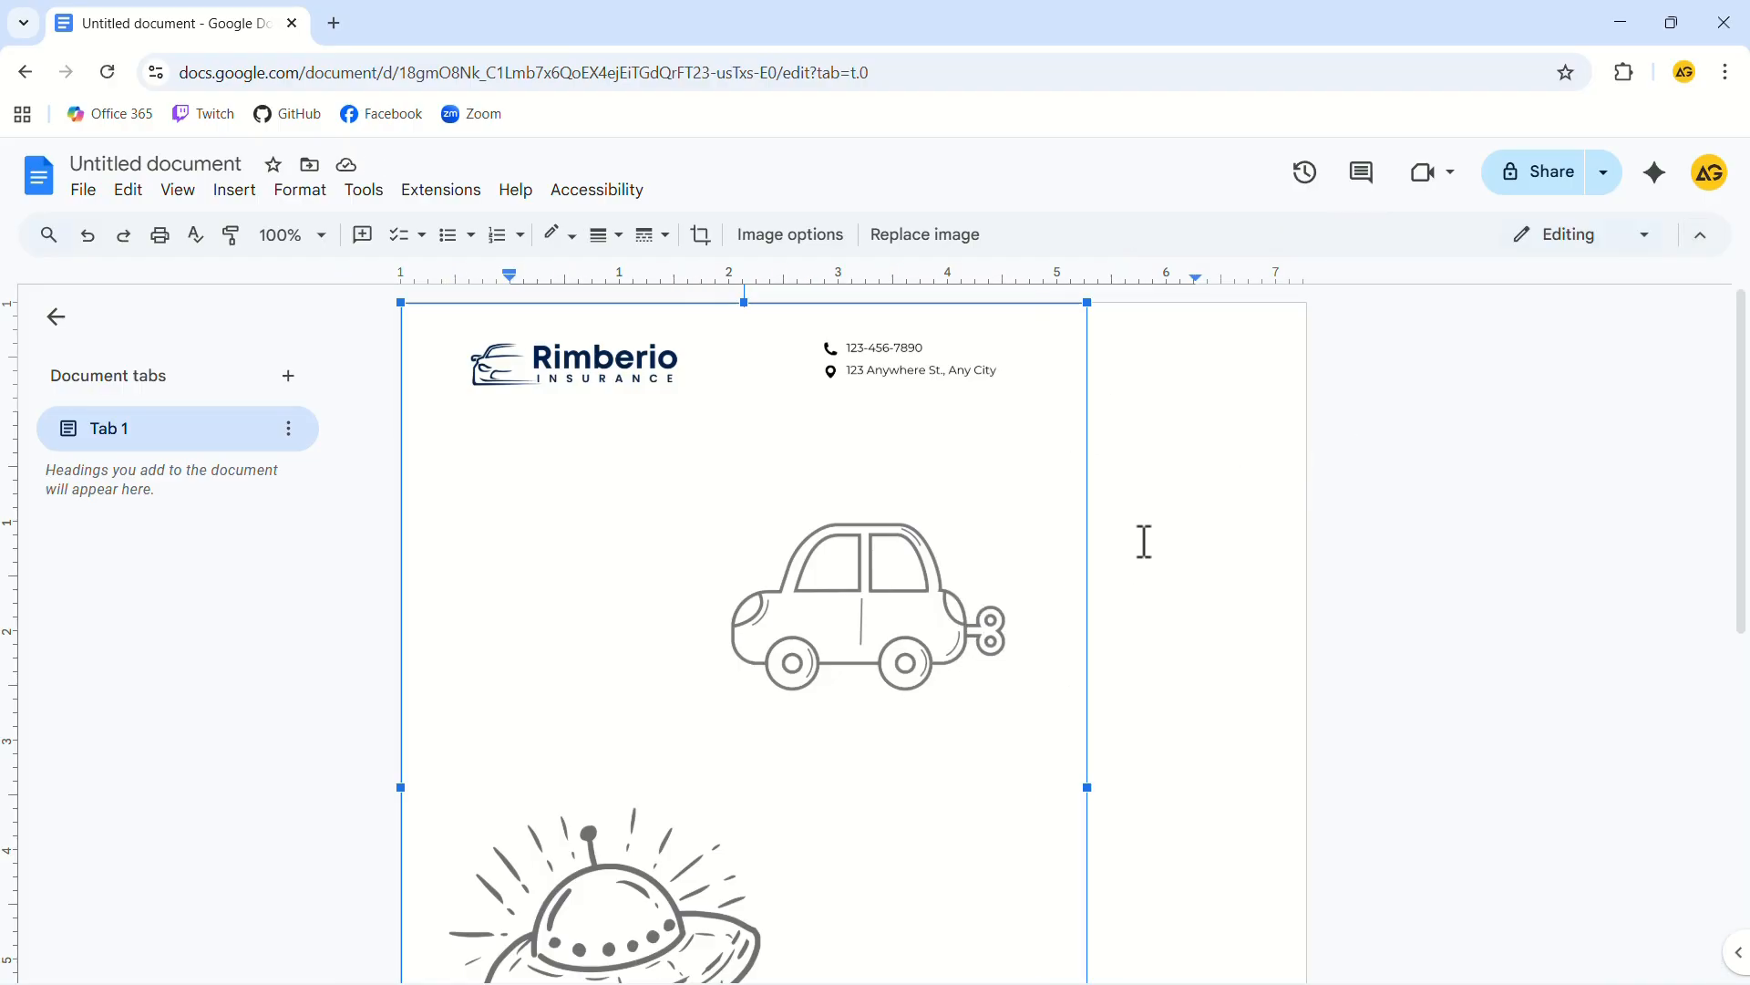
# Step: Stretch the letterhead image to the page's right and bottom edges so it covers the whole page, and check it at 90% browser zoom
pyautogui.moveTo(1086, 786); pyautogui.dragTo(1304, 800)
pyautogui.scroll(-6, 1098, 754)
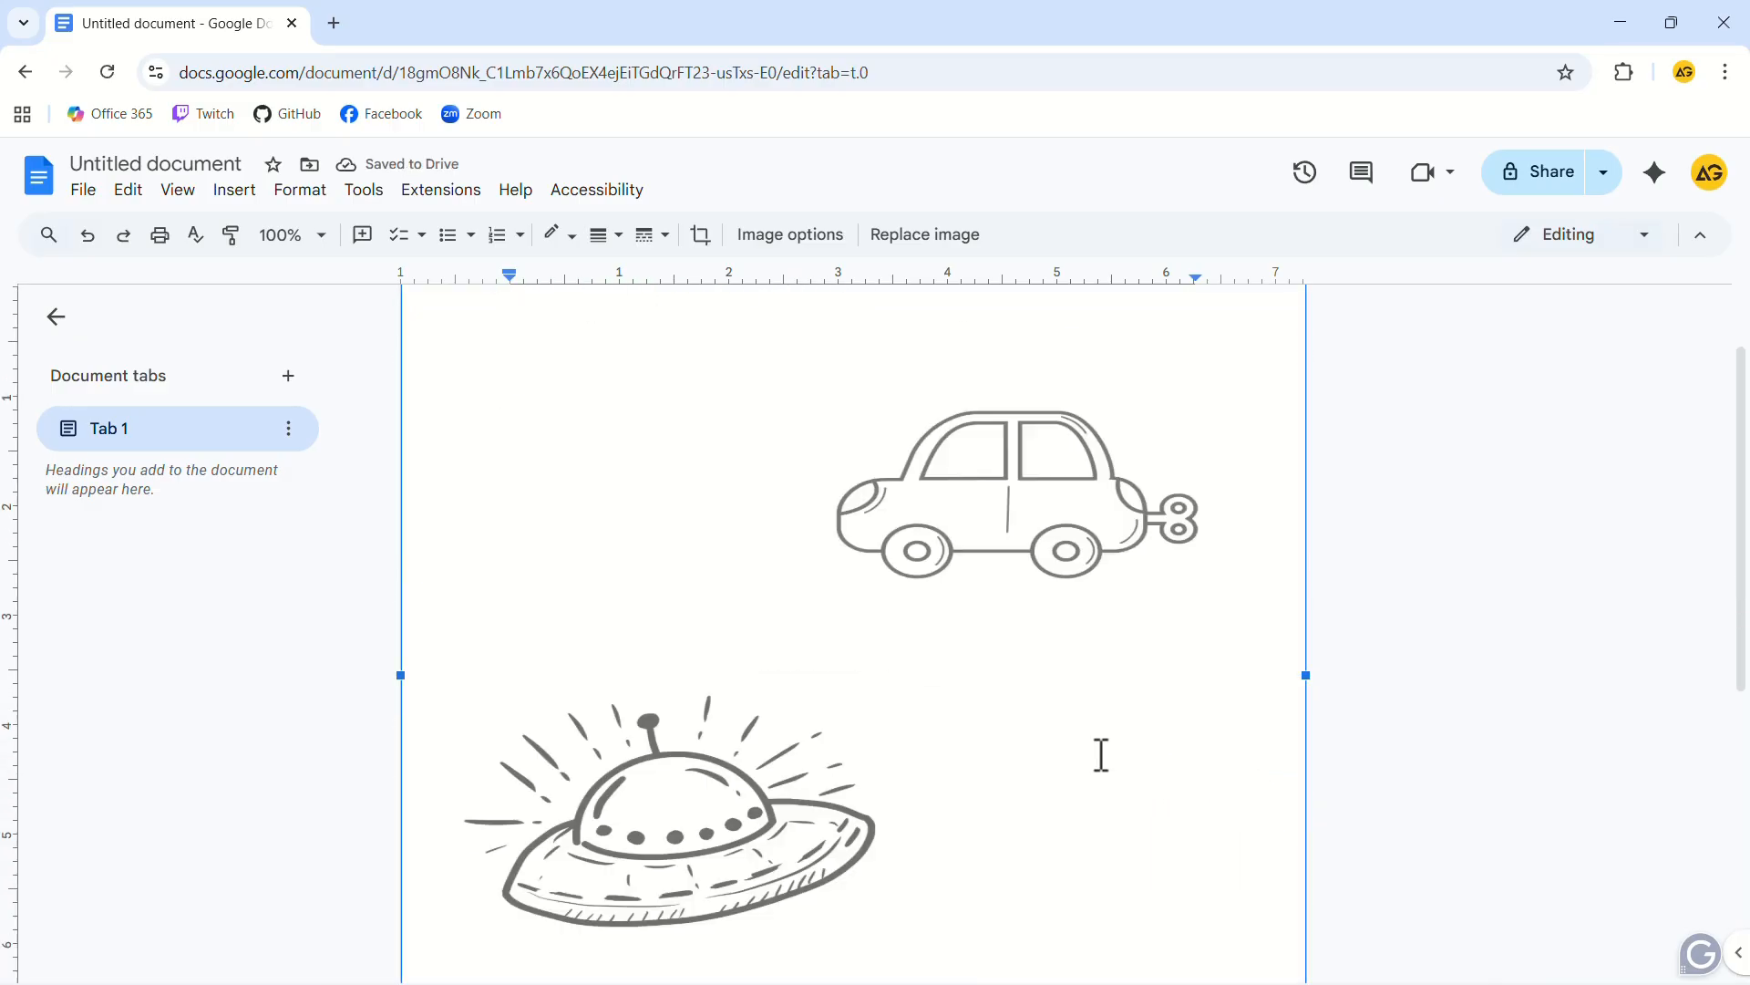
pyautogui.moveTo(853, 589); pyautogui.dragTo(852, 655)
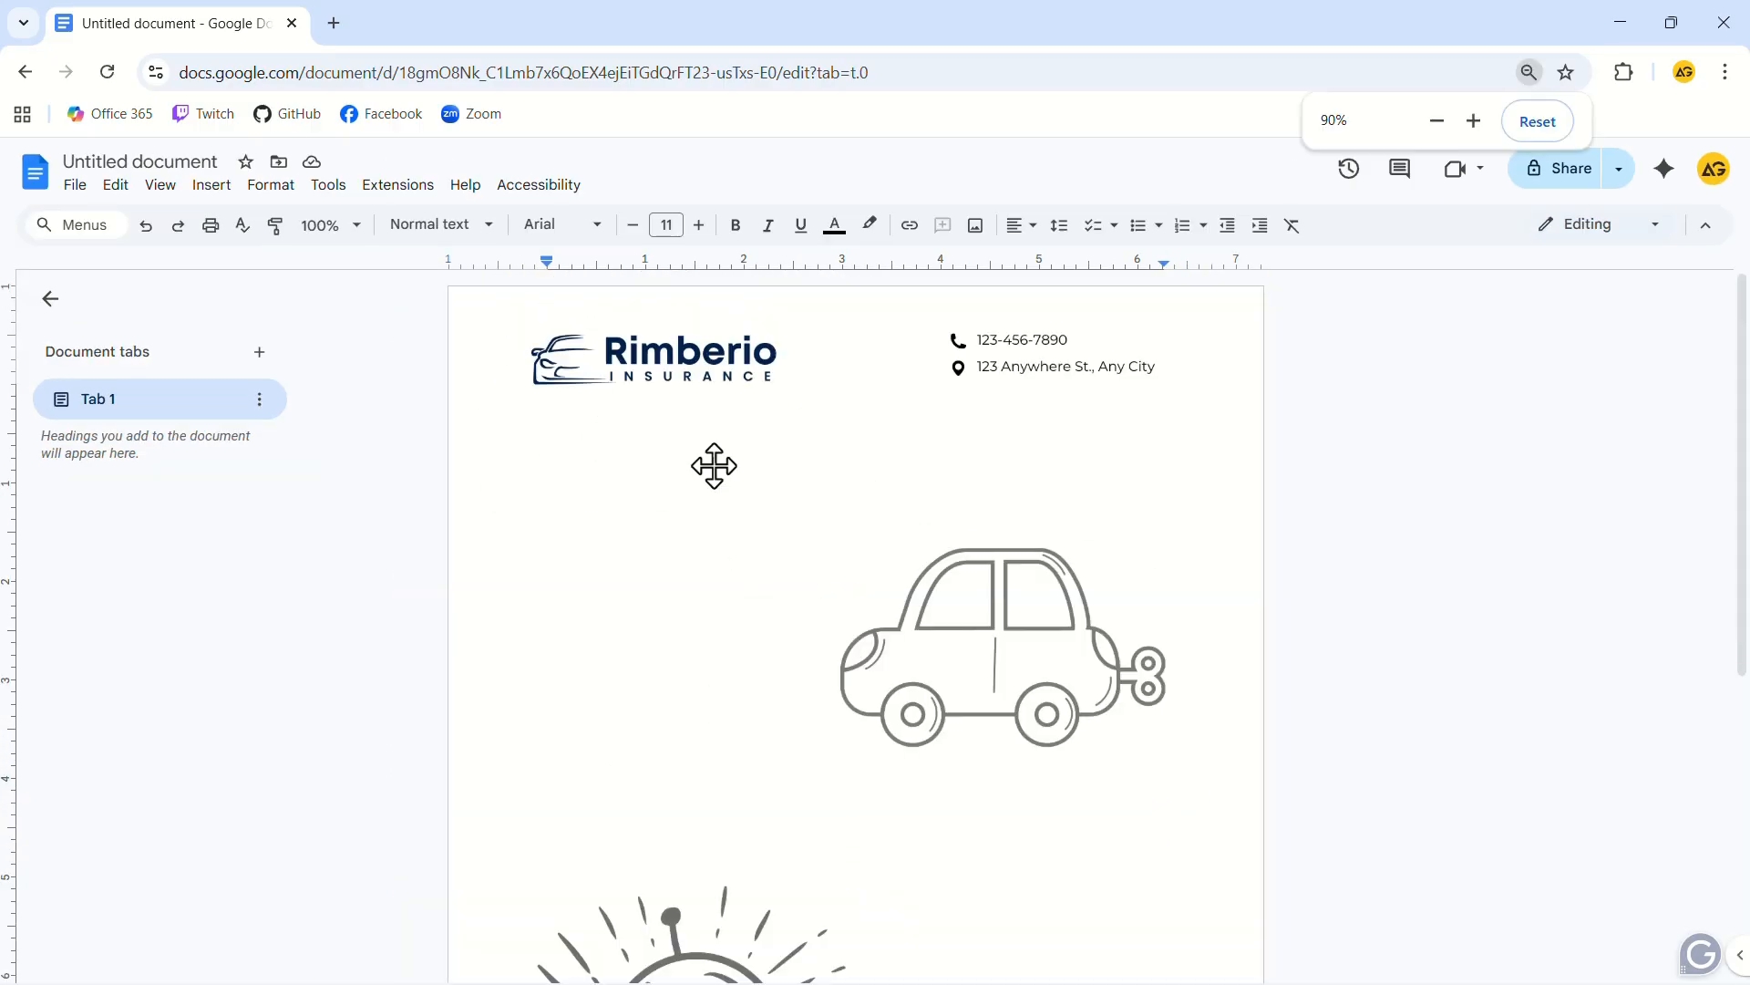
pyautogui.hotkey('ctrl', '+')
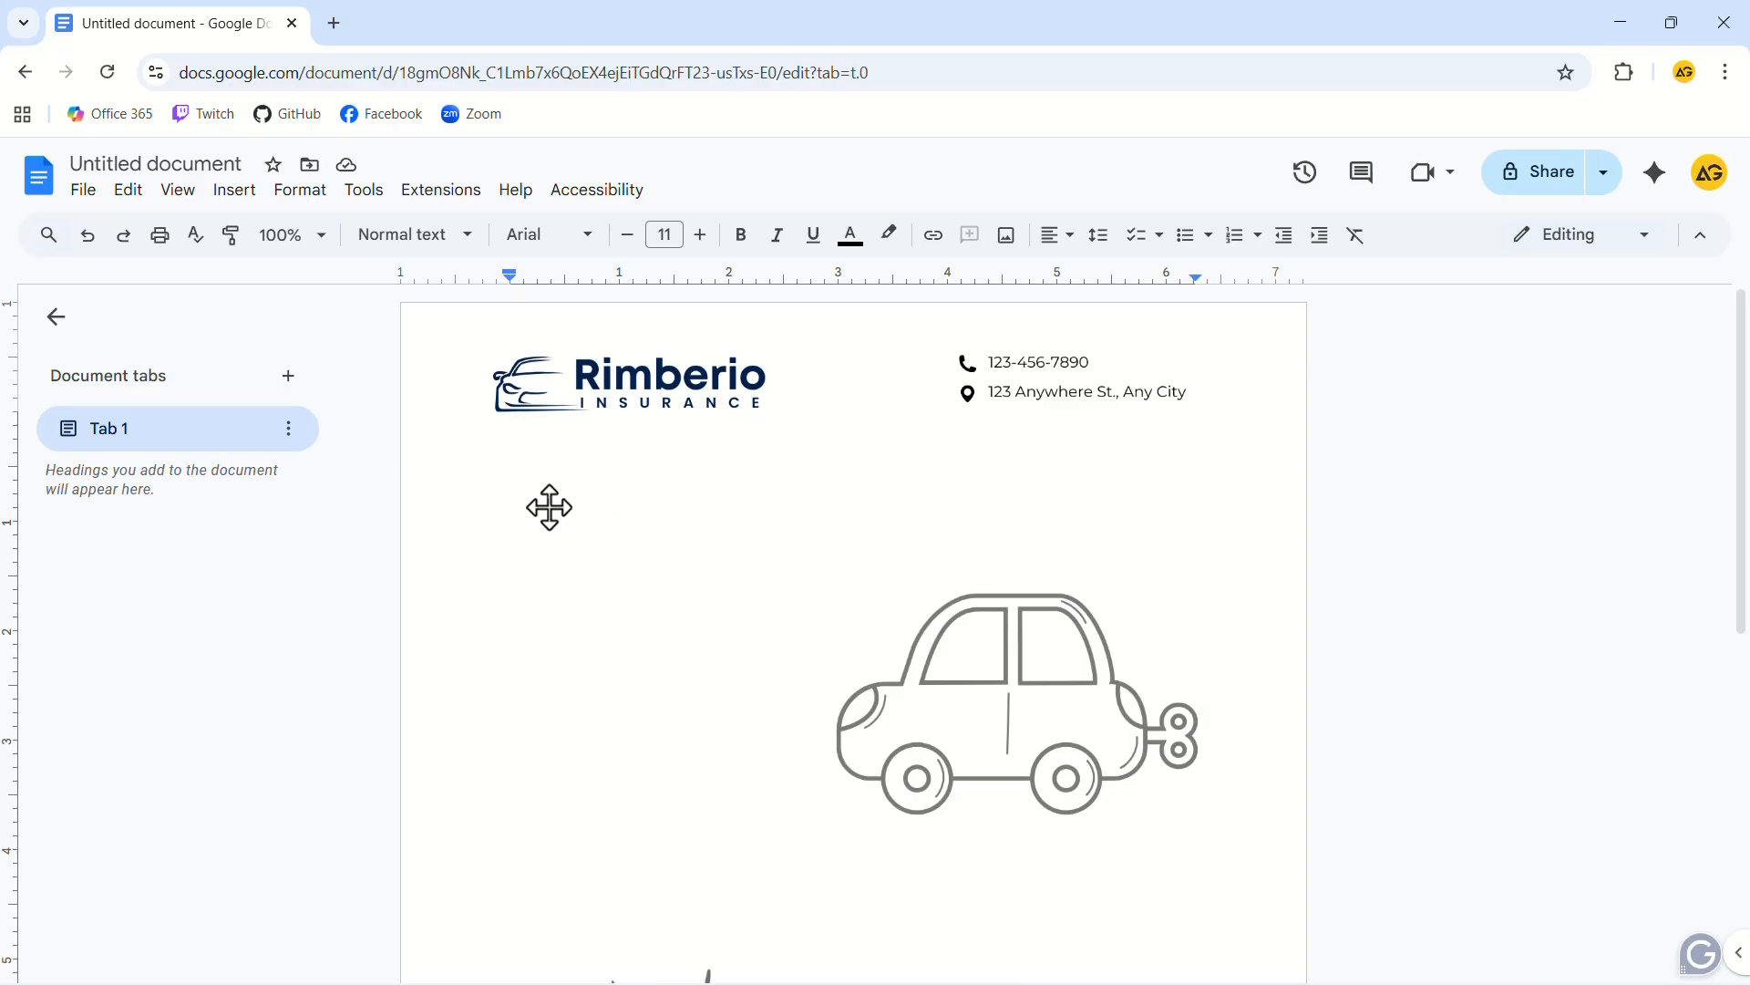
# Step: Set the document's header margin to 1 inch from the top and apply it
pyautogui.click(304, 191)
pyautogui.click(381, 466)
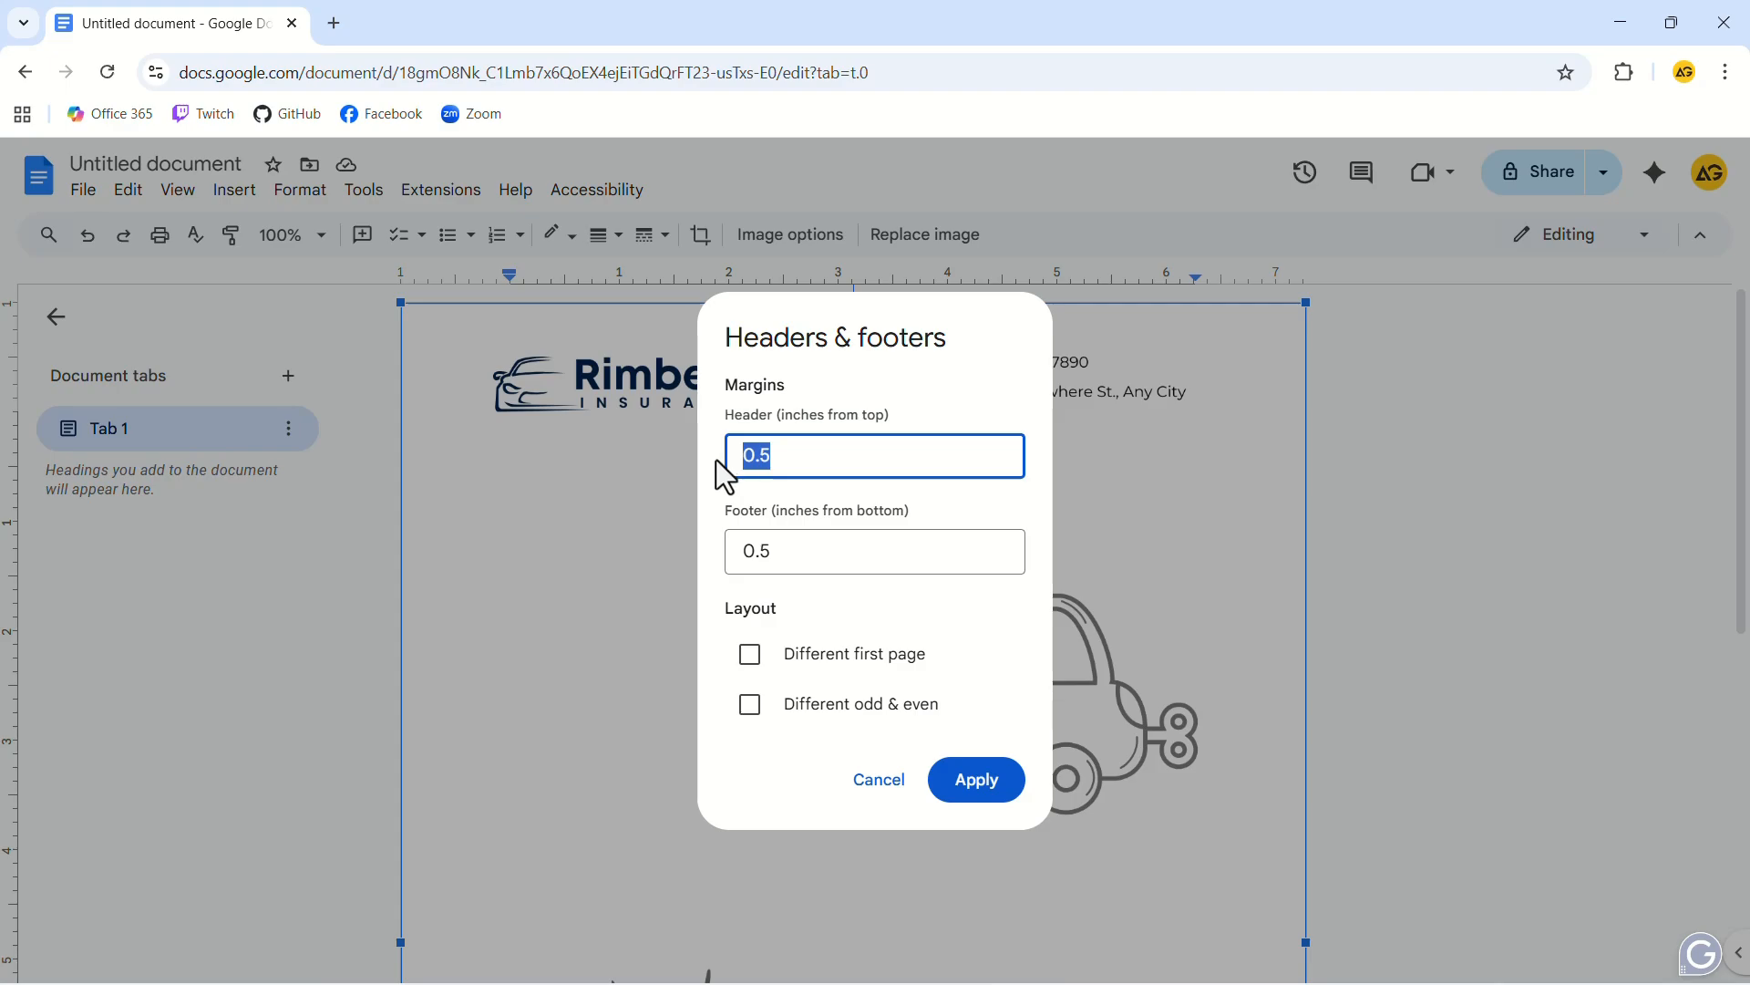
pyautogui.write('1')
pyautogui.click(957, 774)
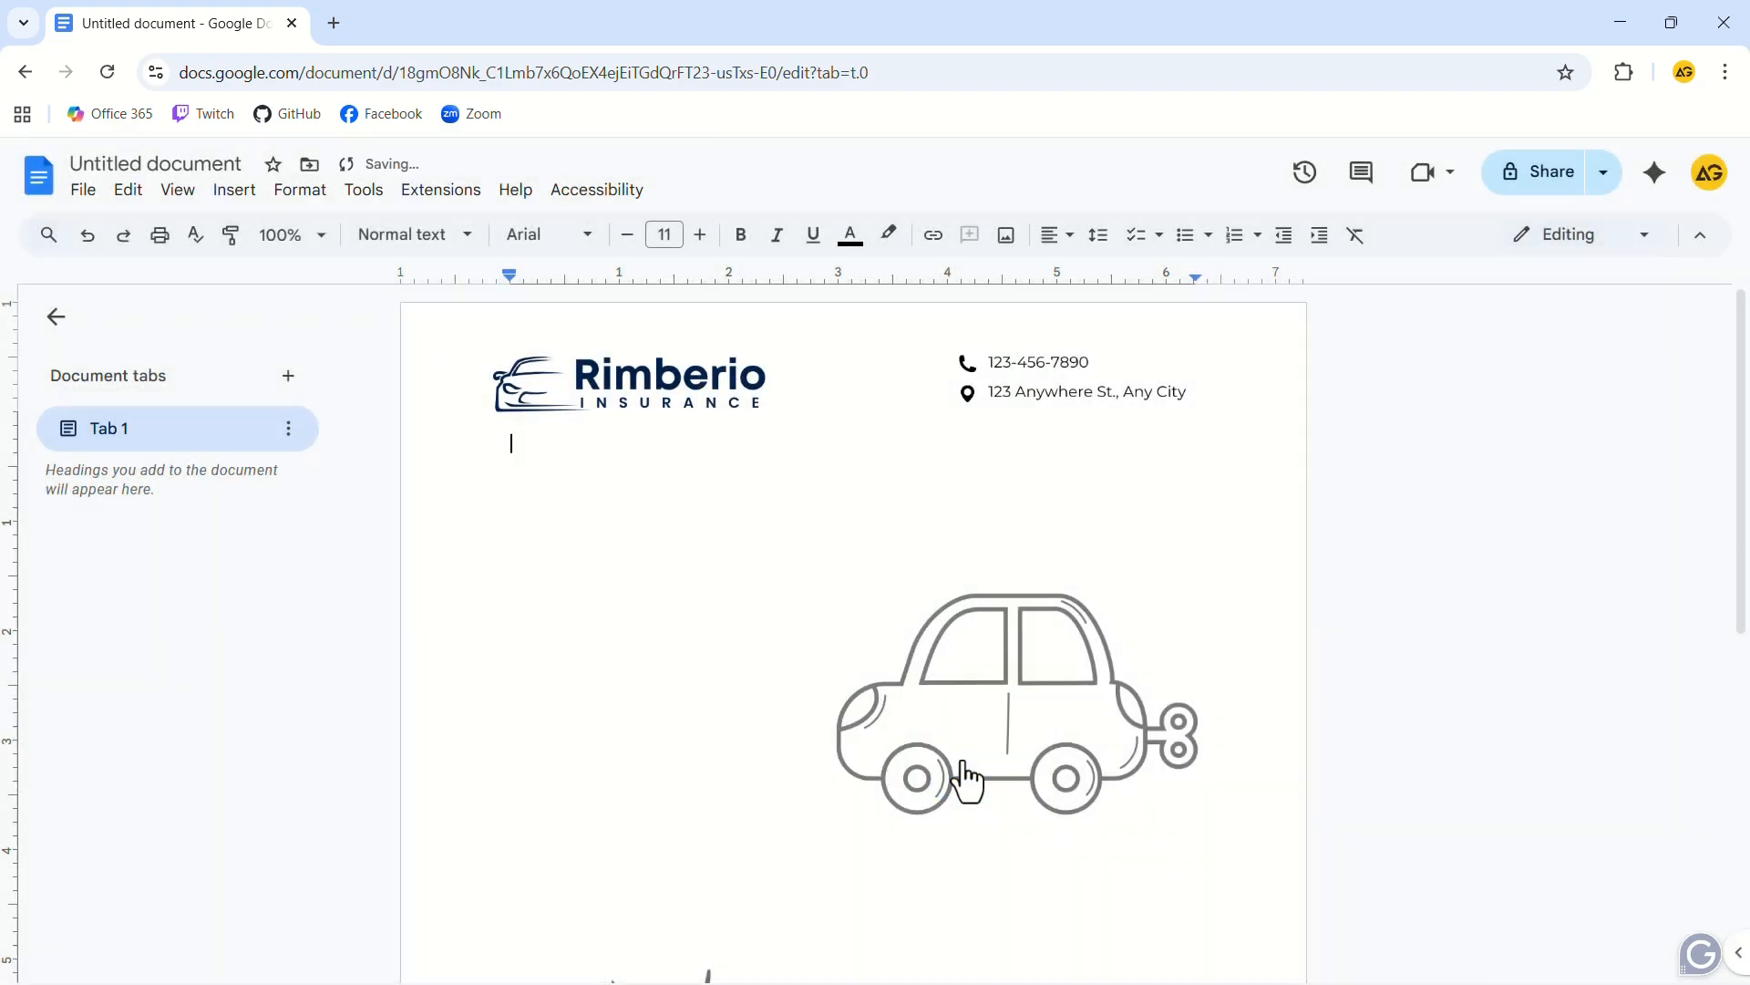
# Step: Add a sample body paragraph beginning "The morning sun filtered through the tall trees" over the letterhead background
pyautogui.write('The morning sun filtered through the tall trees, casting soft golden light across the quiet neighborhood. Birds chirped rhythmically as a gentle breeze moved the leaves, creating a calm rustling sound that felt almost like music. A few people were already outside, walking their dogs or sipping coffee on their porches, greeting one another with sleepy smiles. The air was cool, filled with the scent of fresh dew and distant flowers, signaling the start of another ordinary but beautiful day.')
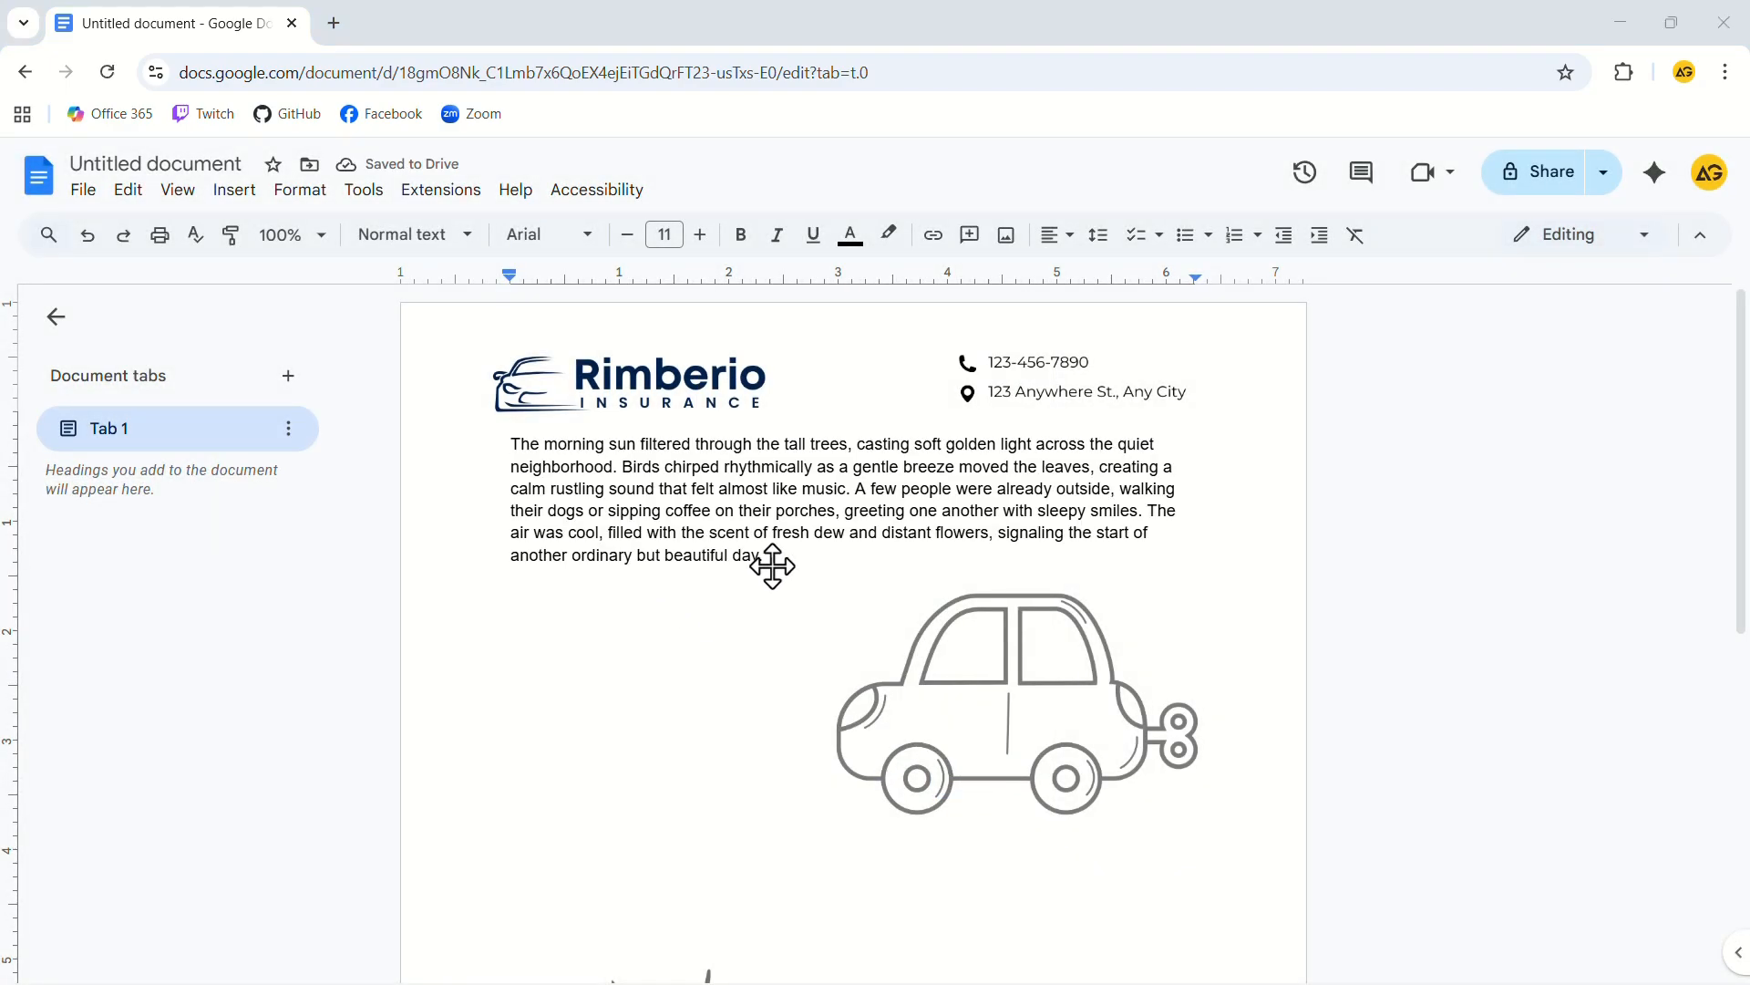